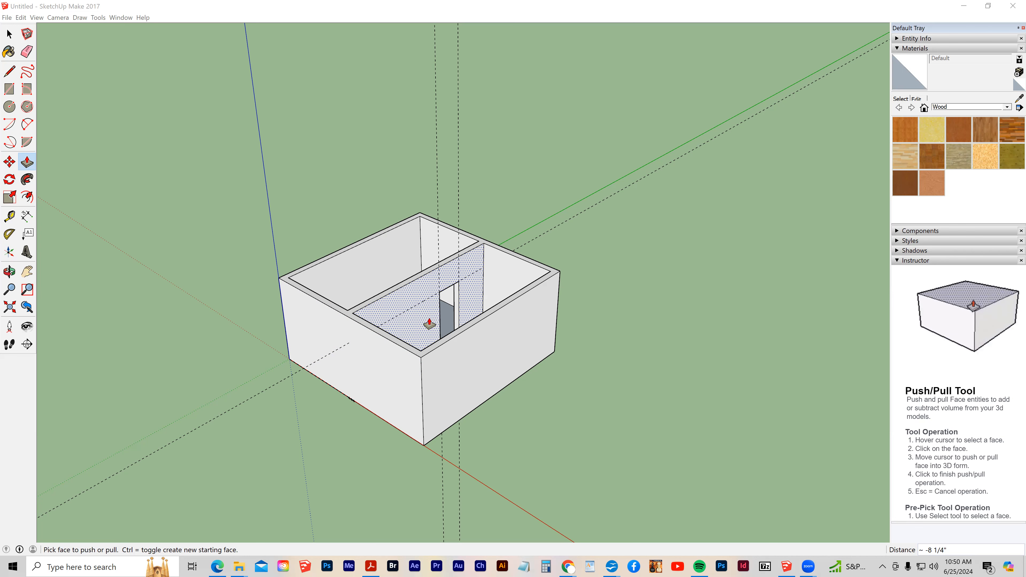
middle_drag(425, 386, 403, 431)
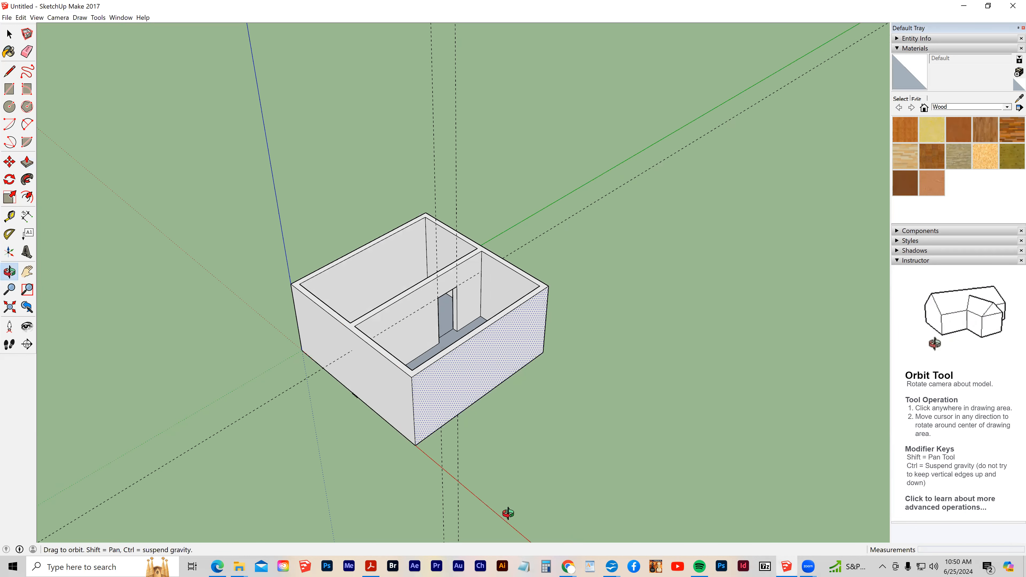
middle_drag(315, 515, 521, 290)
middle_drag(456, 521, 460, 521)
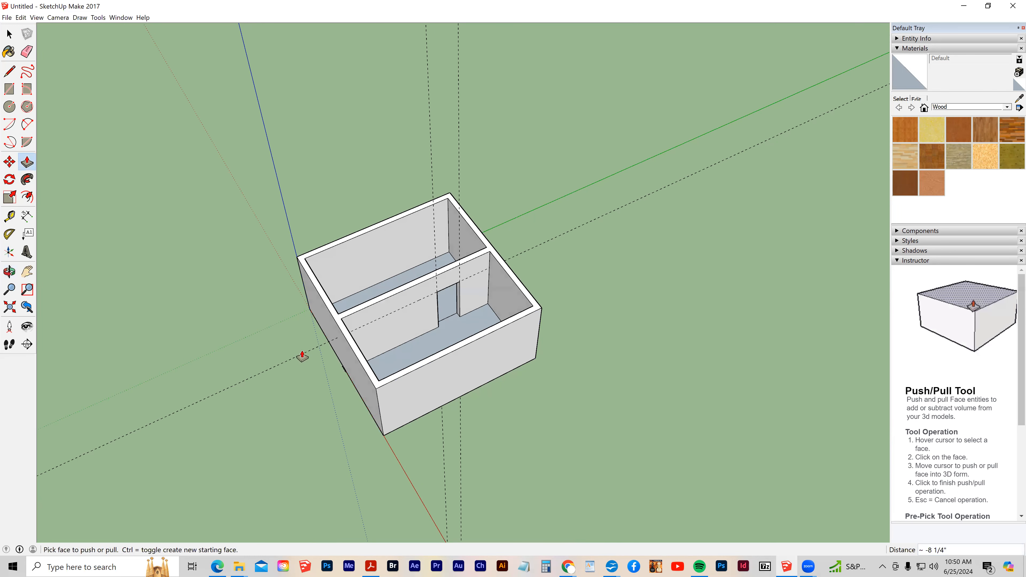
middle_drag(300, 289, 343, 307)
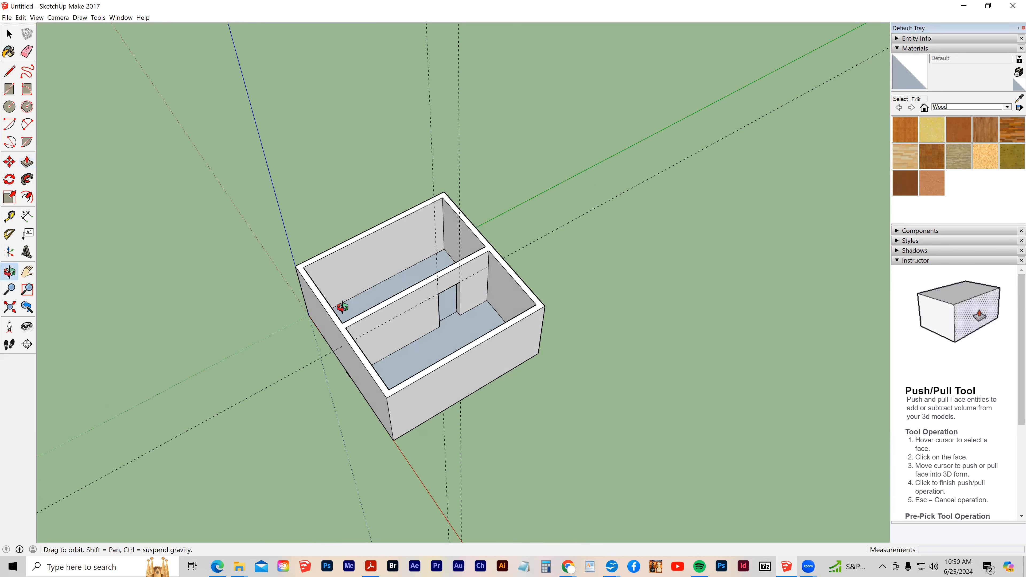
middle_drag(79, 101, 6, 20)
Start a new model and delete the default human figure.
click(7, 18)
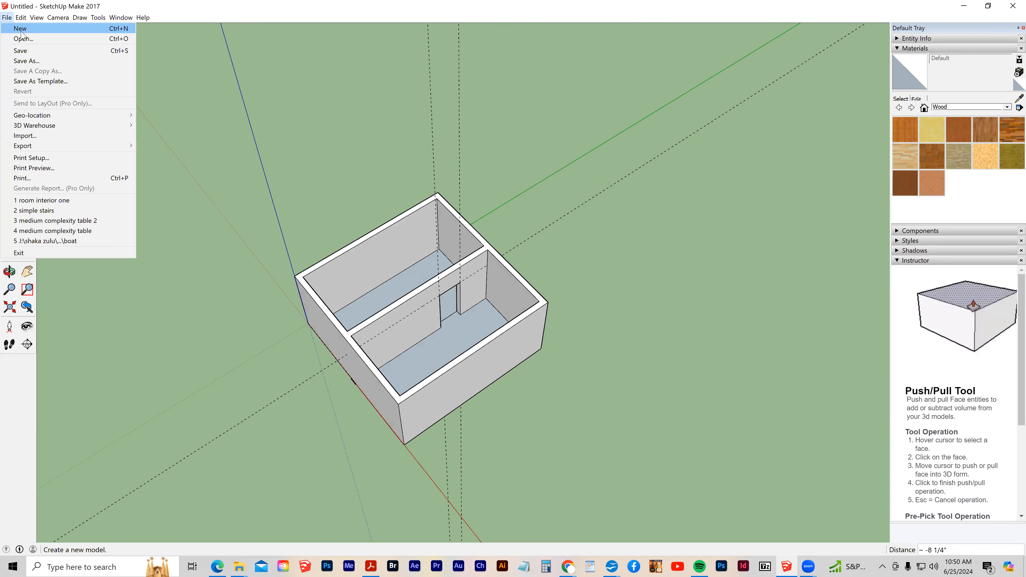
click(16, 253)
click(514, 305)
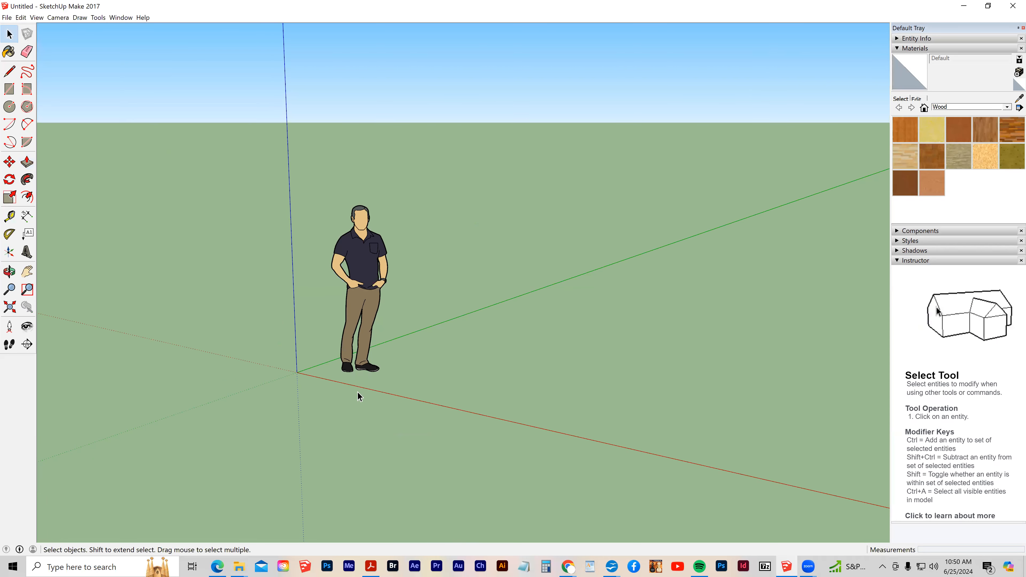
click(360, 286)
key(Delete)
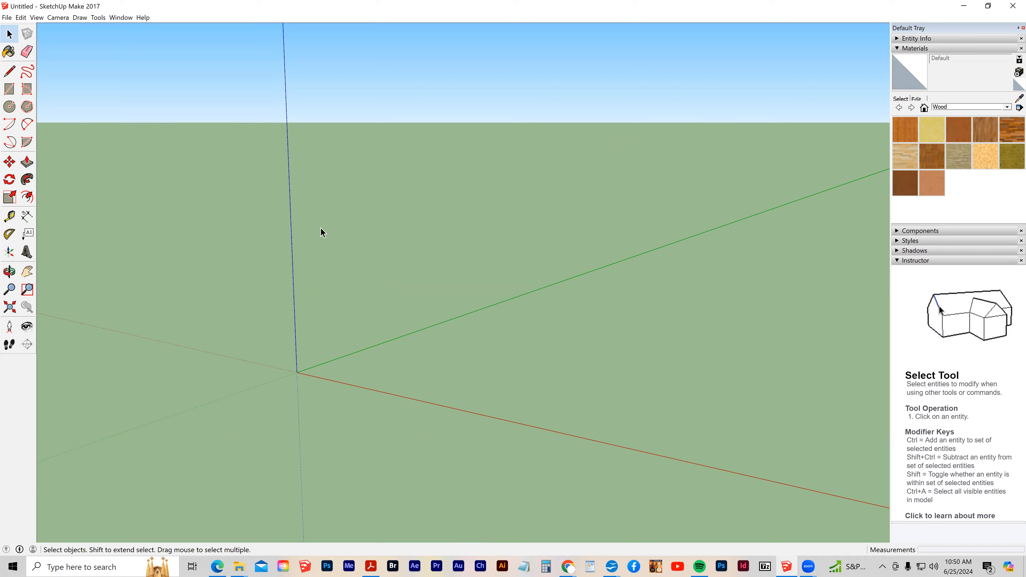
Draw a 20' by 20' floor rectangle on the ground plane starting at the origin.
click(10, 88)
click(297, 372)
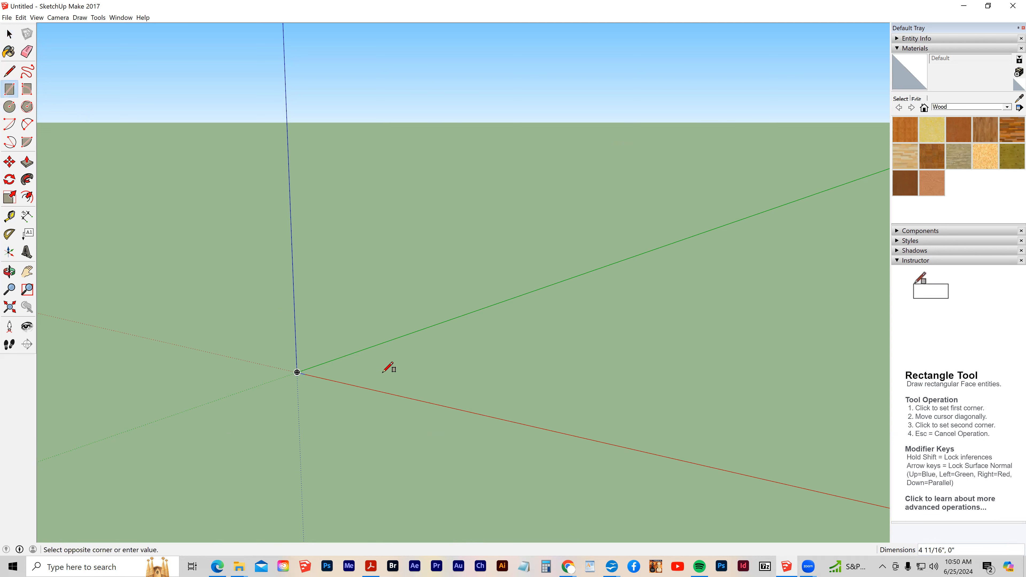
text(20)
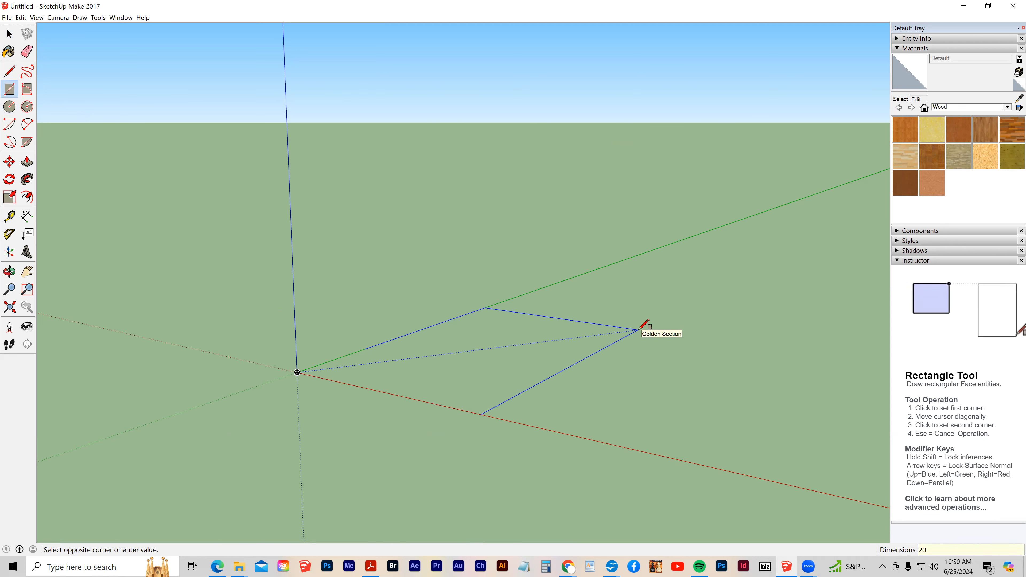
text(')
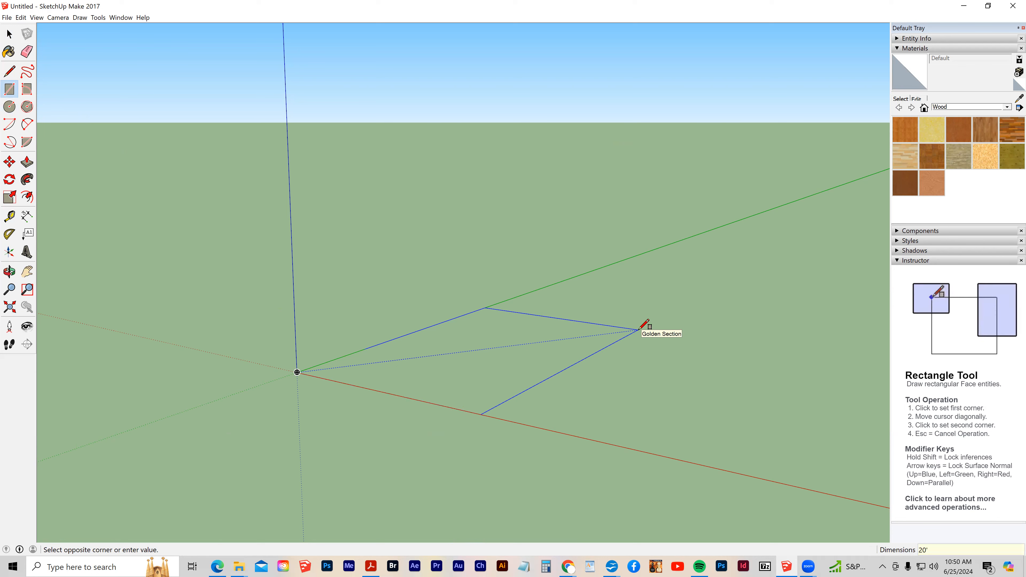
text(,20)
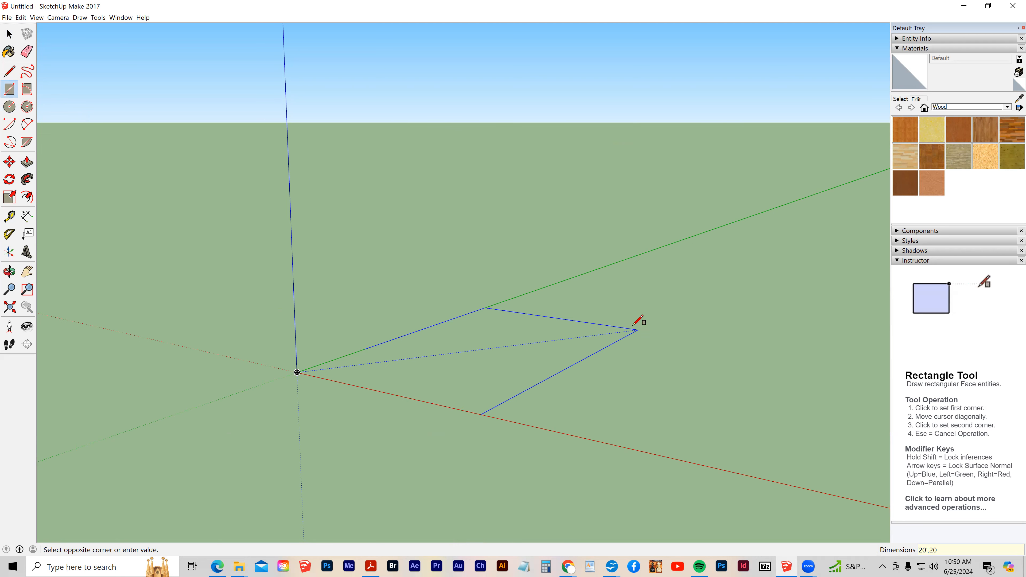
text(')
key(Return)
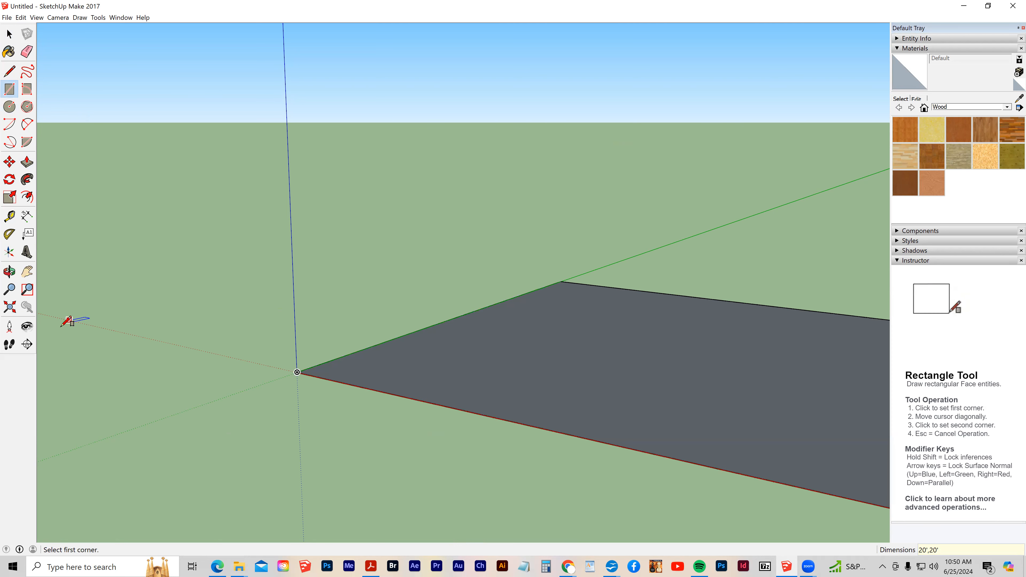
Place a guide point at the middle of the floor's red-axis edge, measured from the origin corner.
click(27, 272)
drag(541, 389, 326, 333)
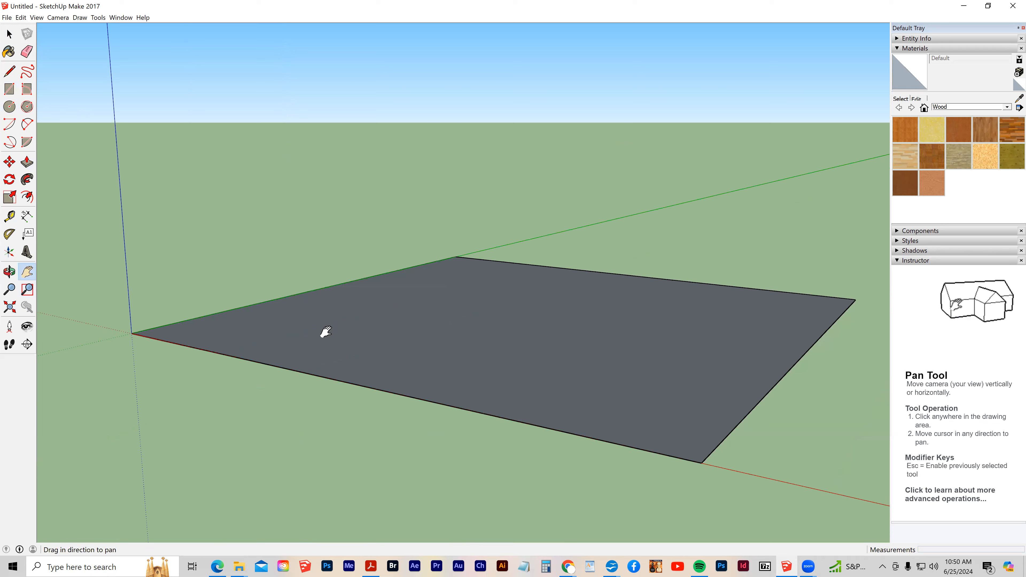
scroll(380, 440, up, 5)
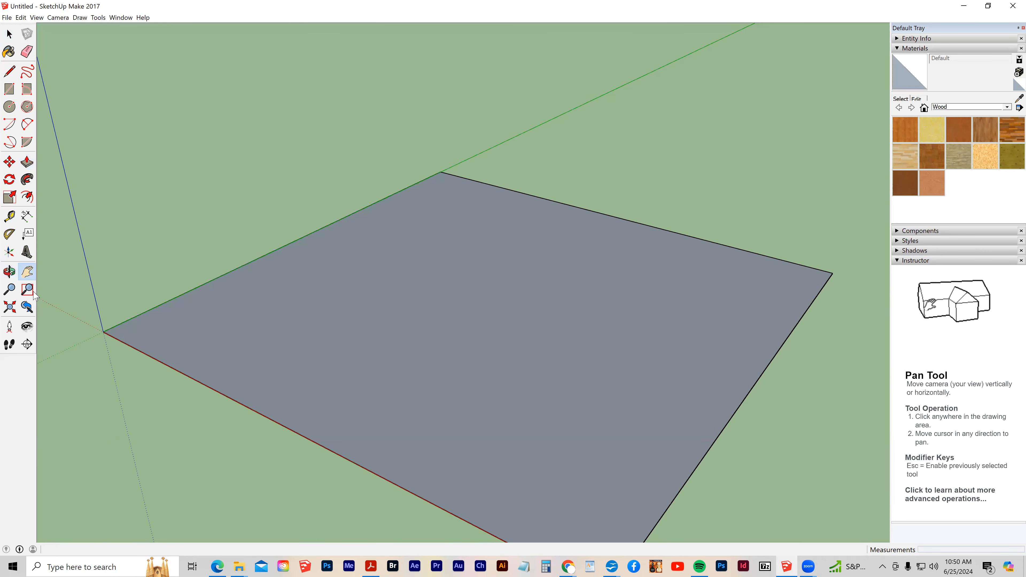
middle_drag(389, 401, 371, 367)
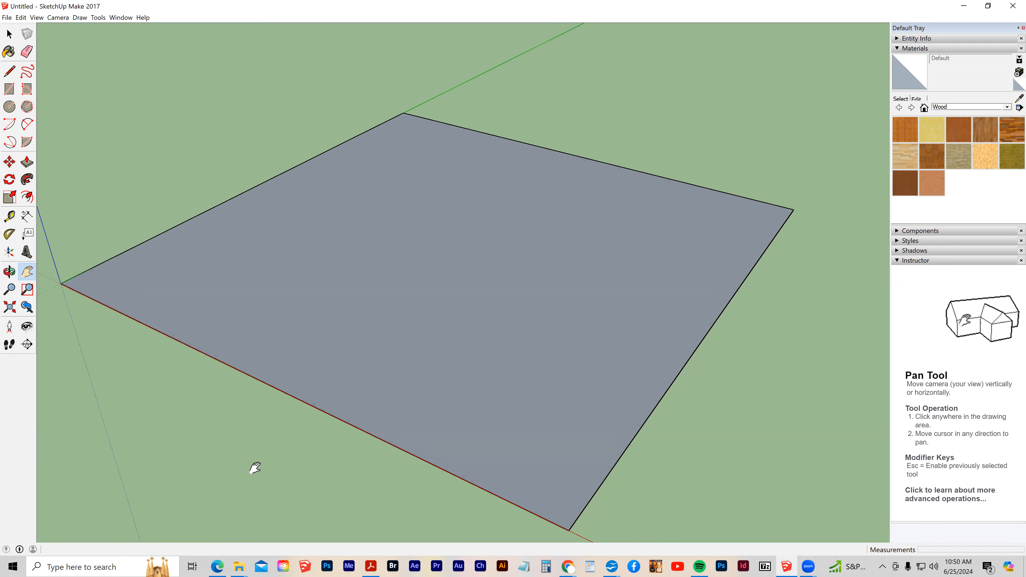
click(16, 216)
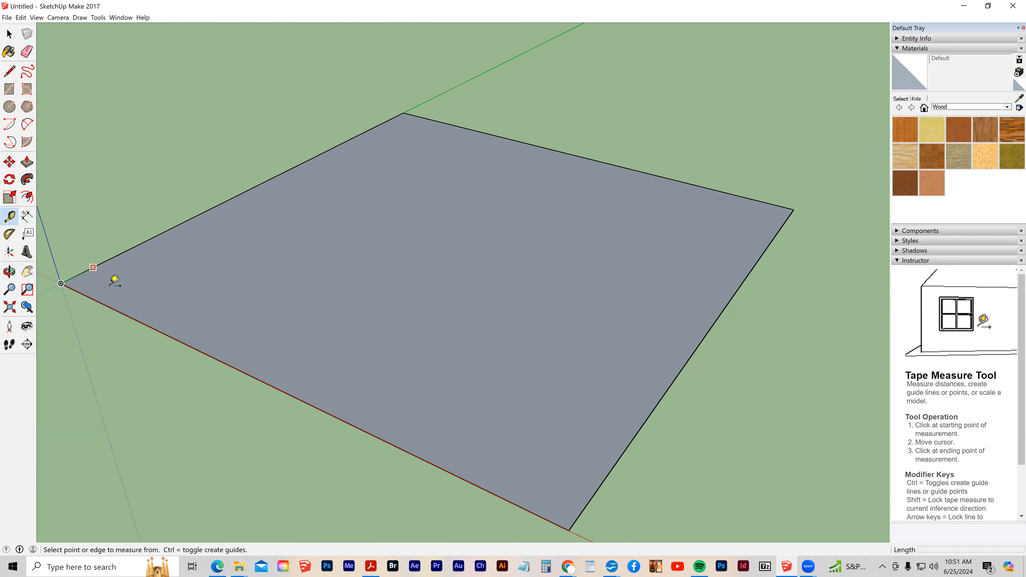
click(61, 283)
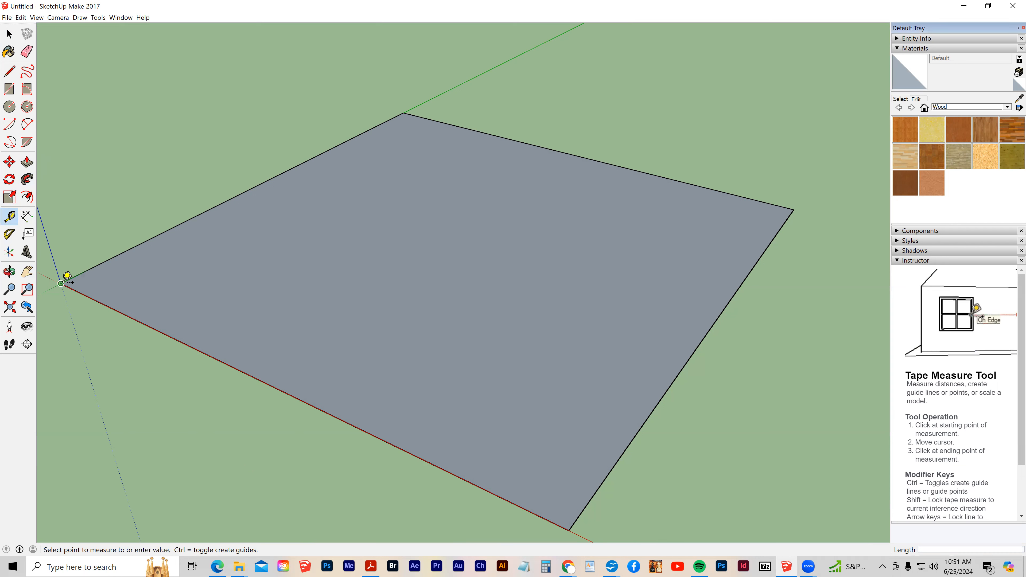
click(278, 387)
Place guide points 4" to each side of the middle point along the floor's red-axis edge.
key(o)
drag(201, 419, 261, 430)
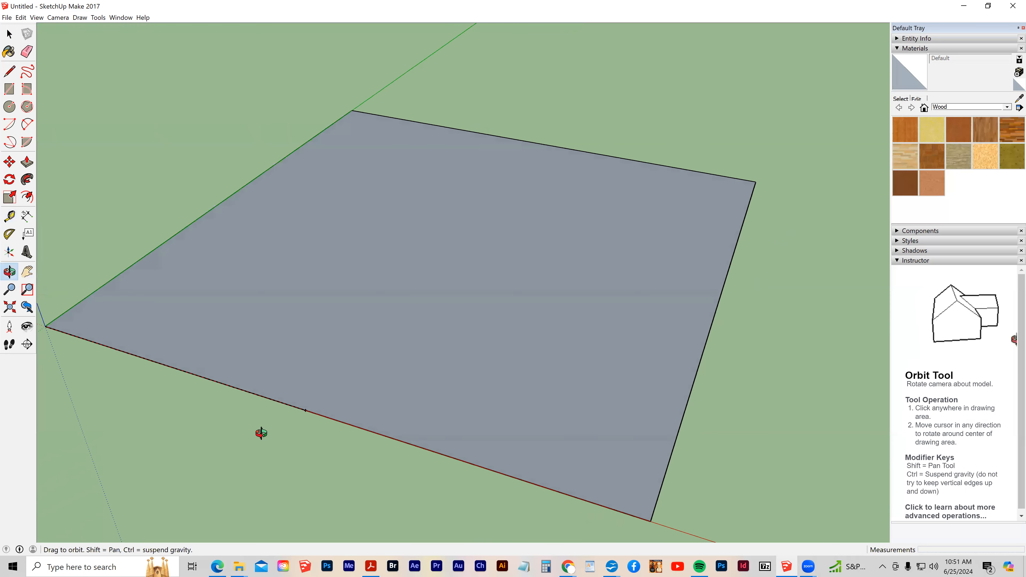
key(t)
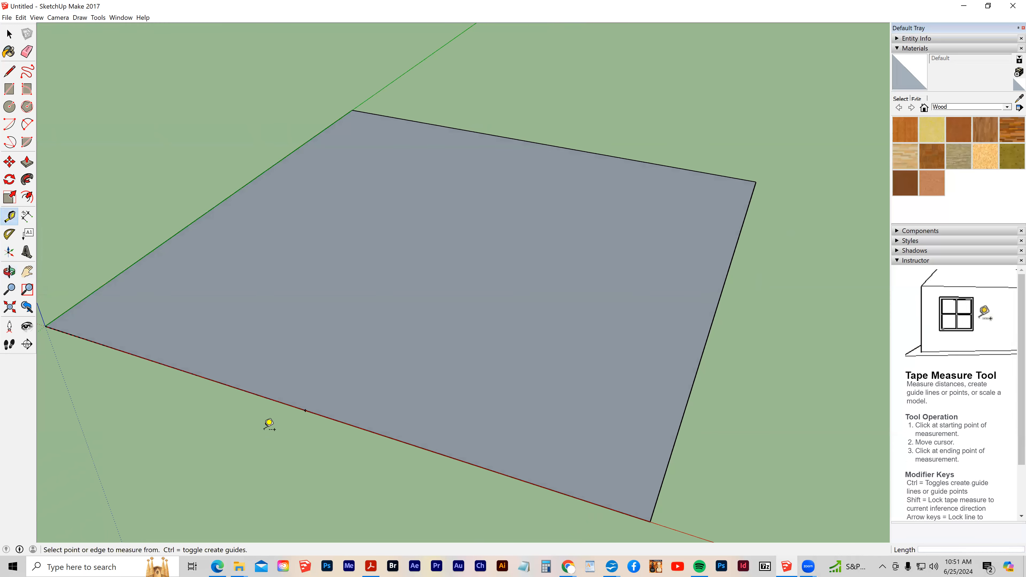
click(305, 409)
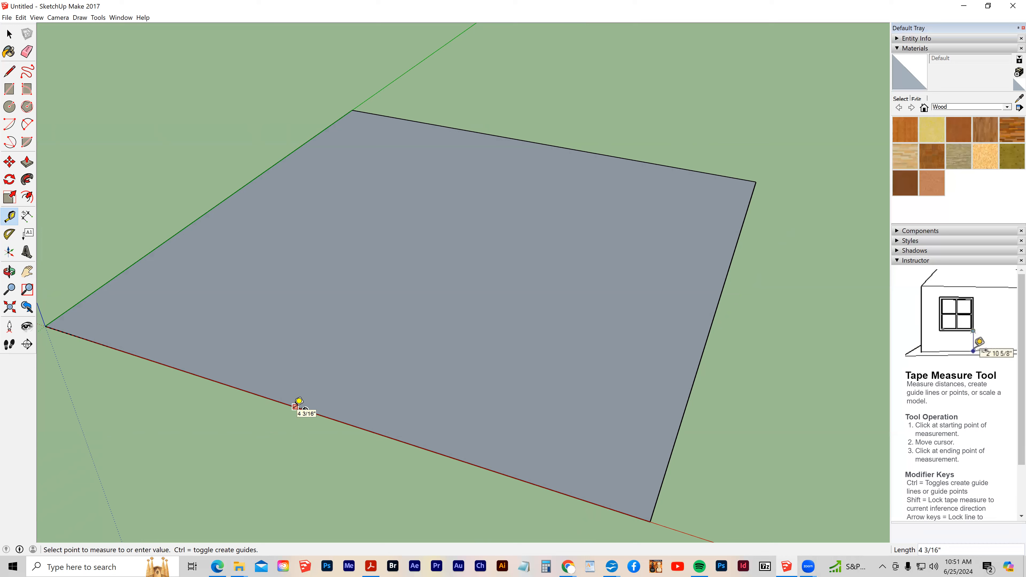
click(295, 407)
click(306, 410)
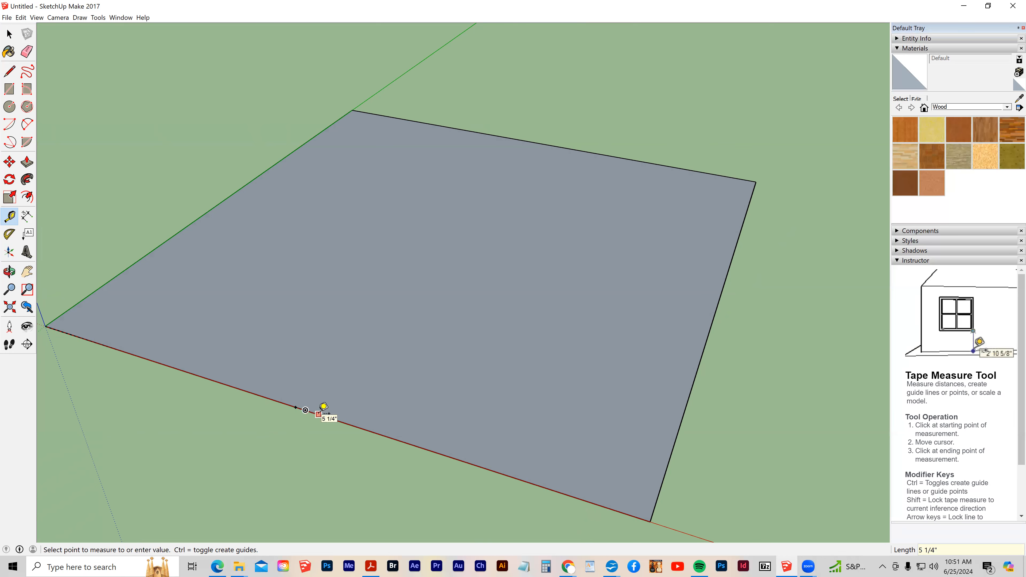
text(4)
key(Return)
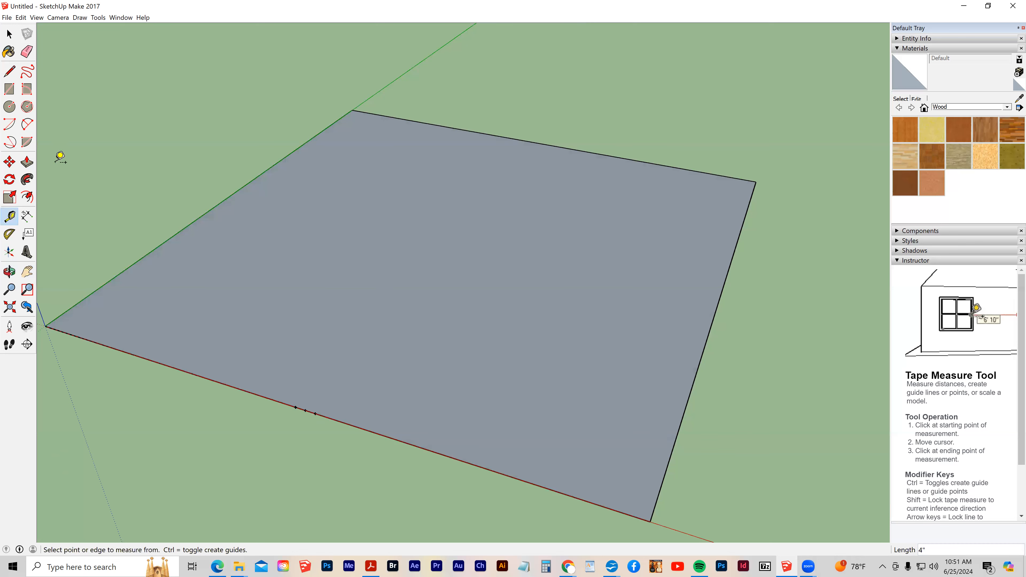
Offset the floor outline 8" inward to form the exterior wall thickness.
click(27, 197)
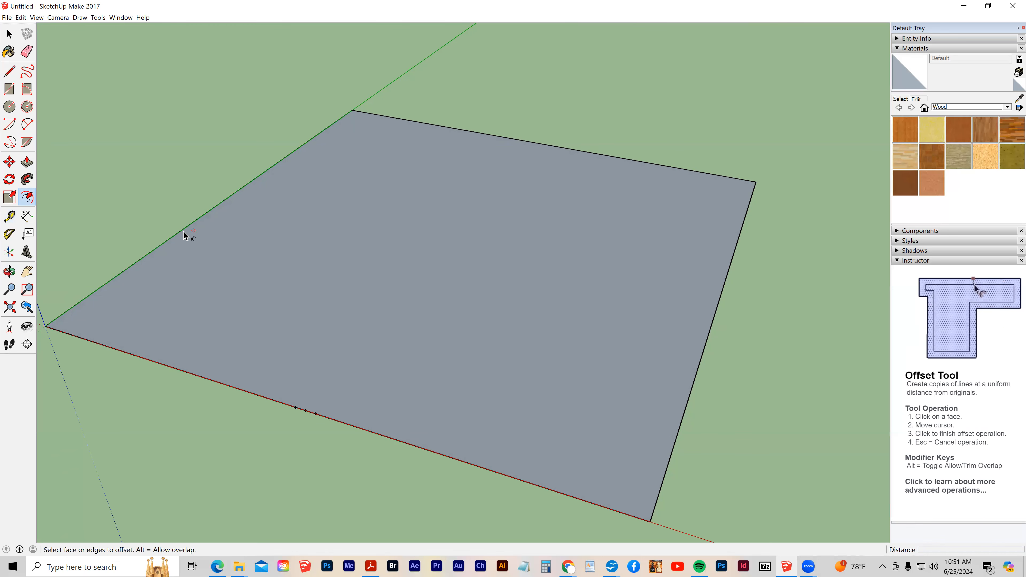
click(194, 222)
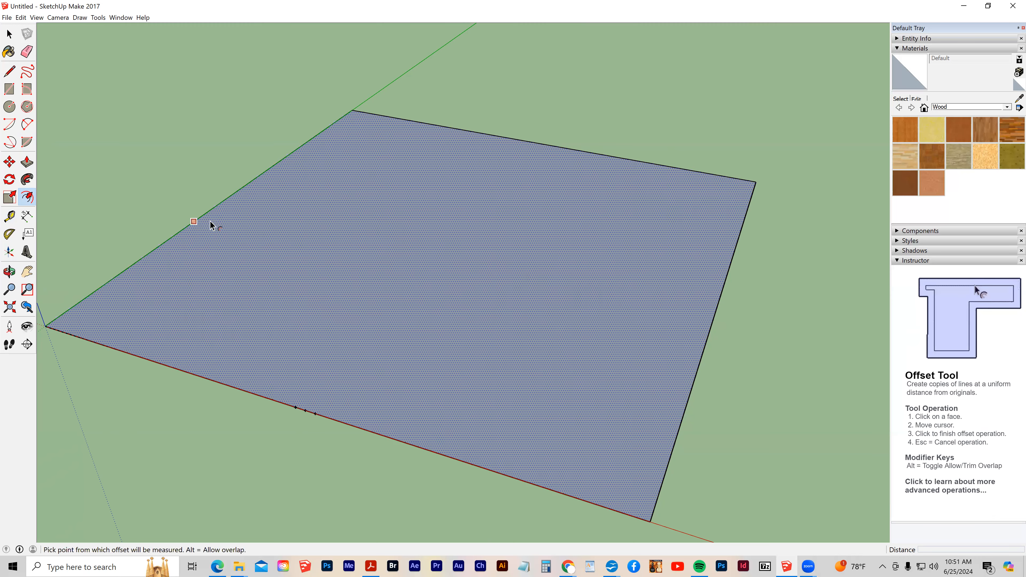
click(204, 222)
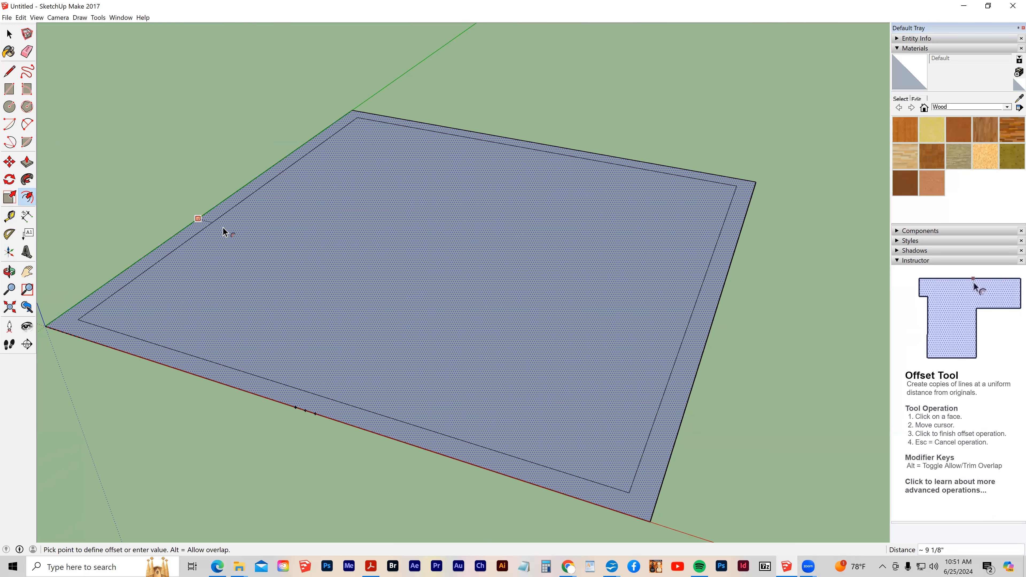
text(8")
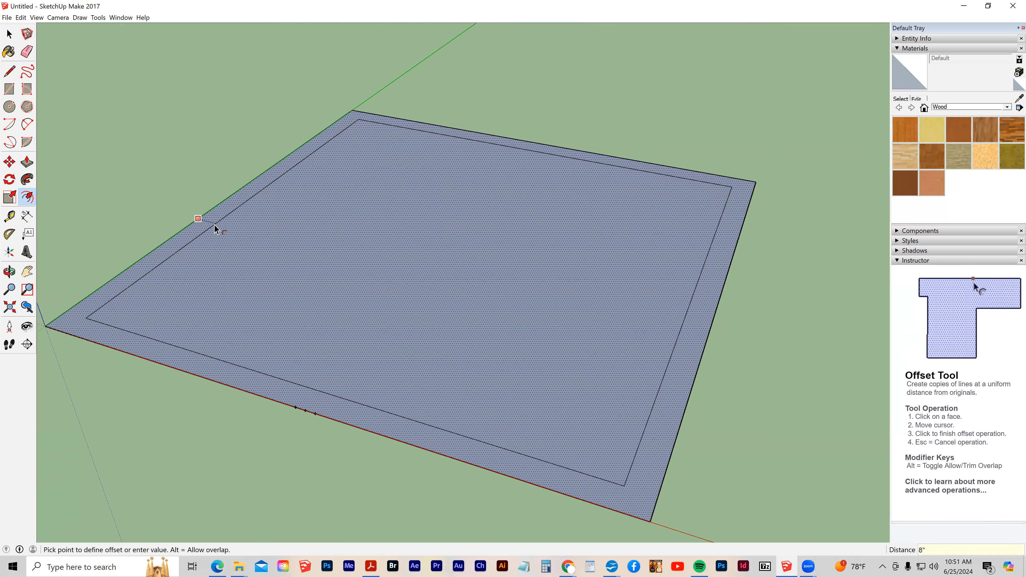
key(Return)
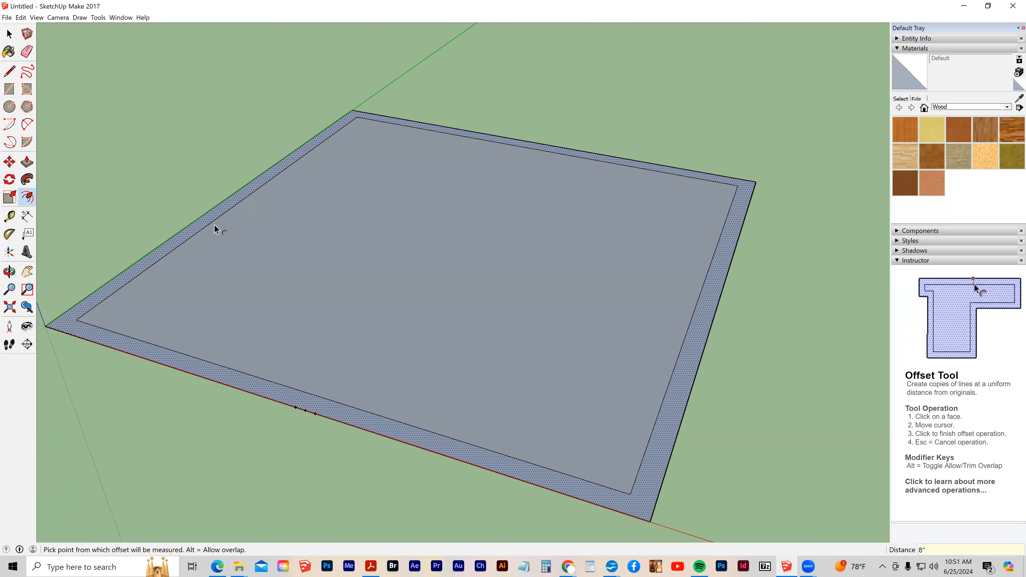
Draw rectangles from the outer guide points to the opposite inner wall line, forming an 8" wide partition strip across the floor.
click(16, 86)
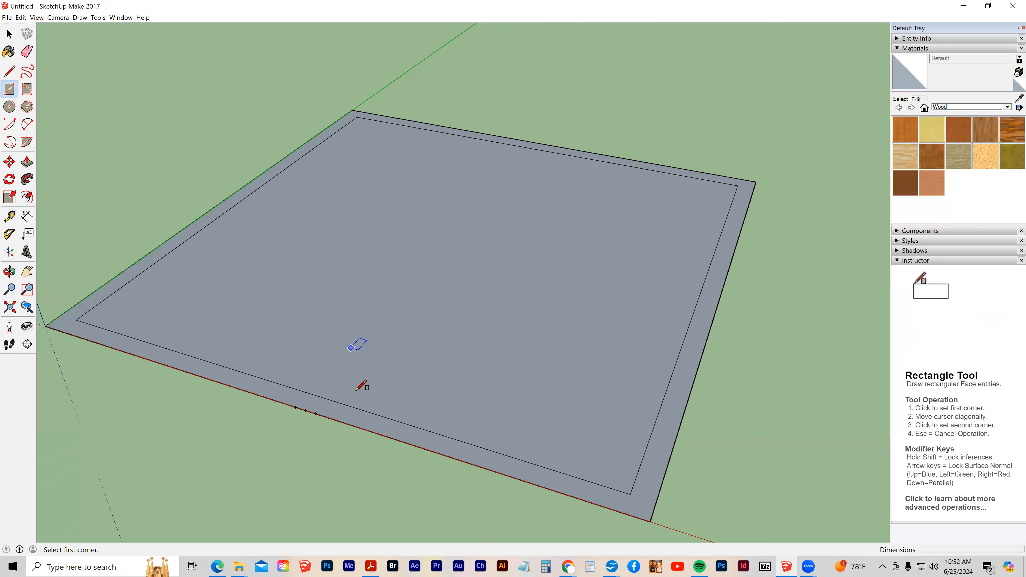
click(315, 413)
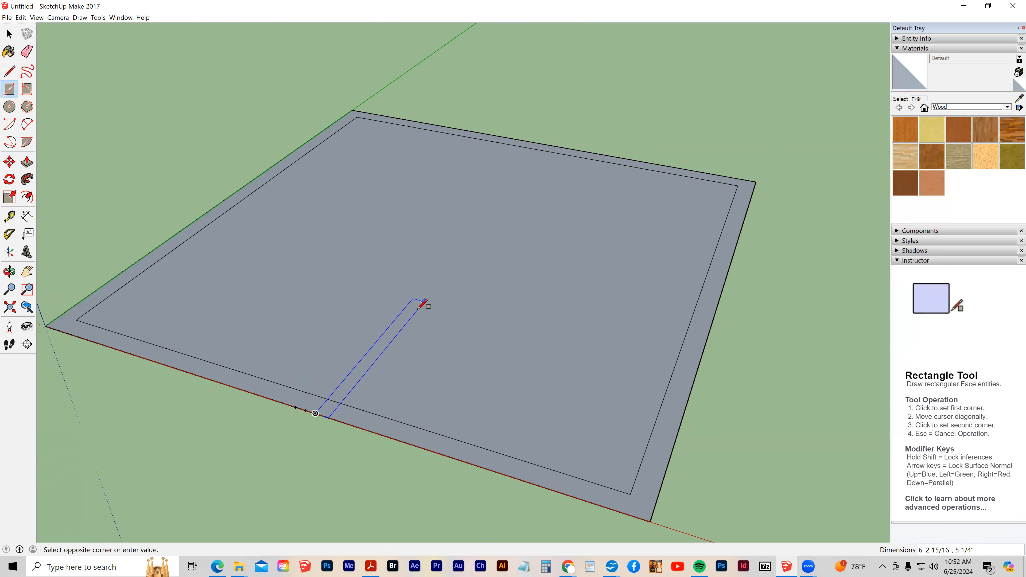
key(Escape)
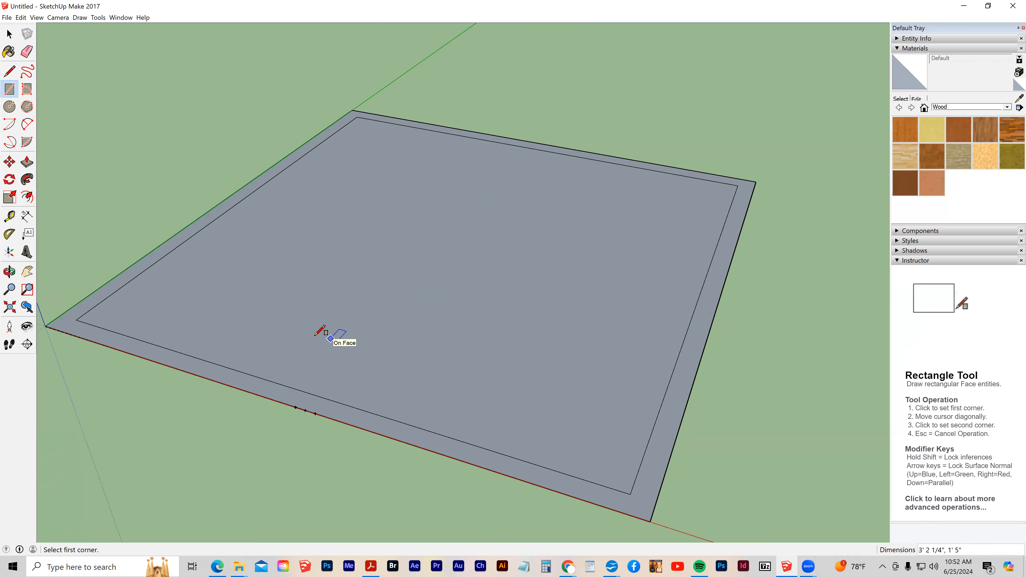
click(296, 407)
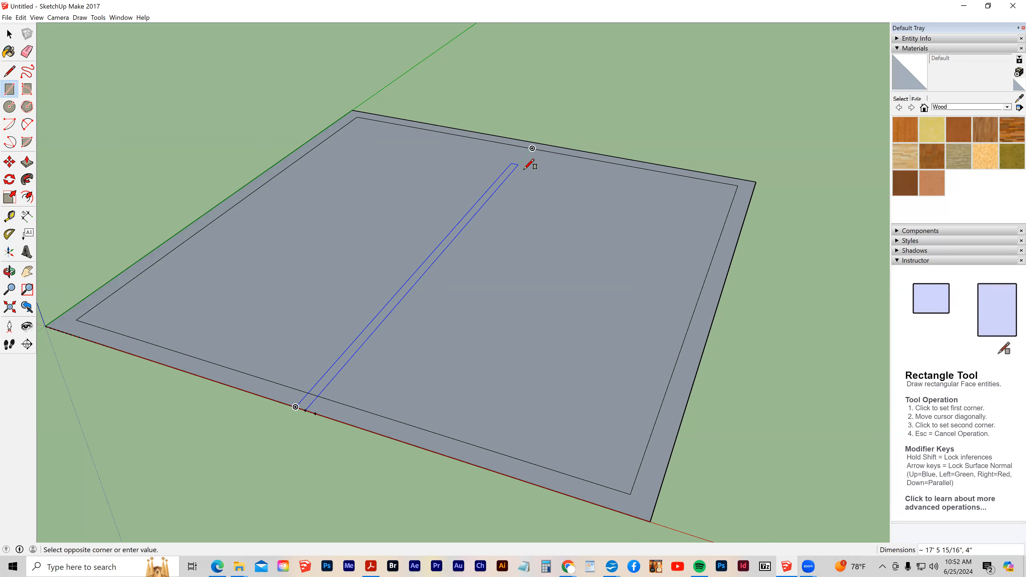
click(532, 148)
click(316, 413)
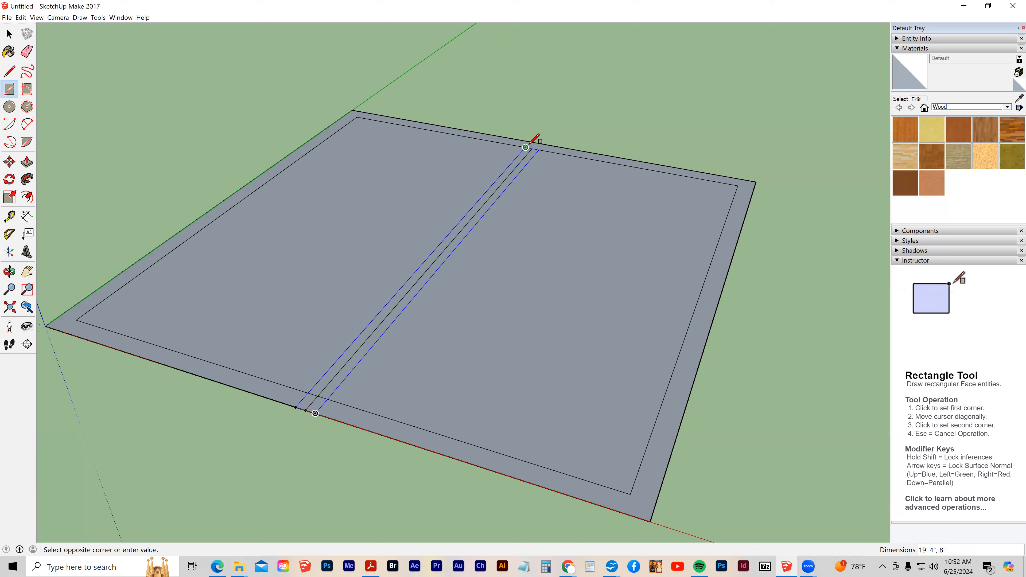
click(537, 152)
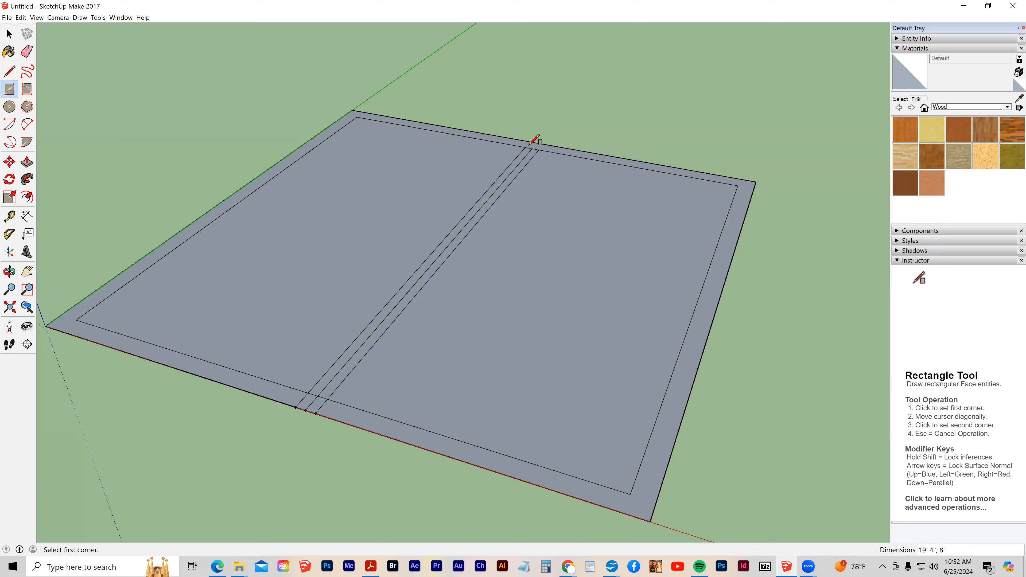
Erase the partition strip's centre line and the leftover segments at its ends so it joins the exterior wall outline.
click(27, 51)
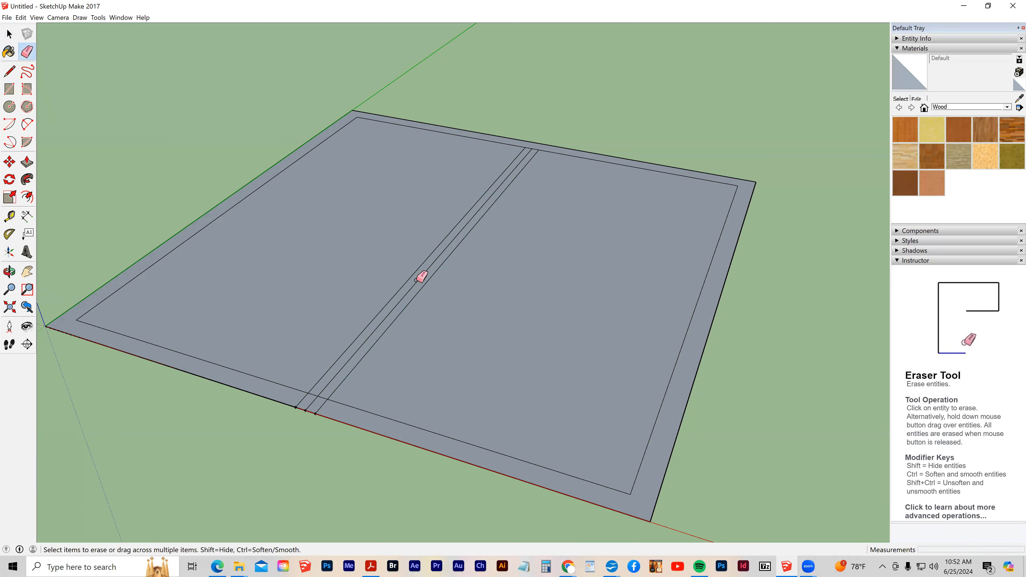
click(417, 279)
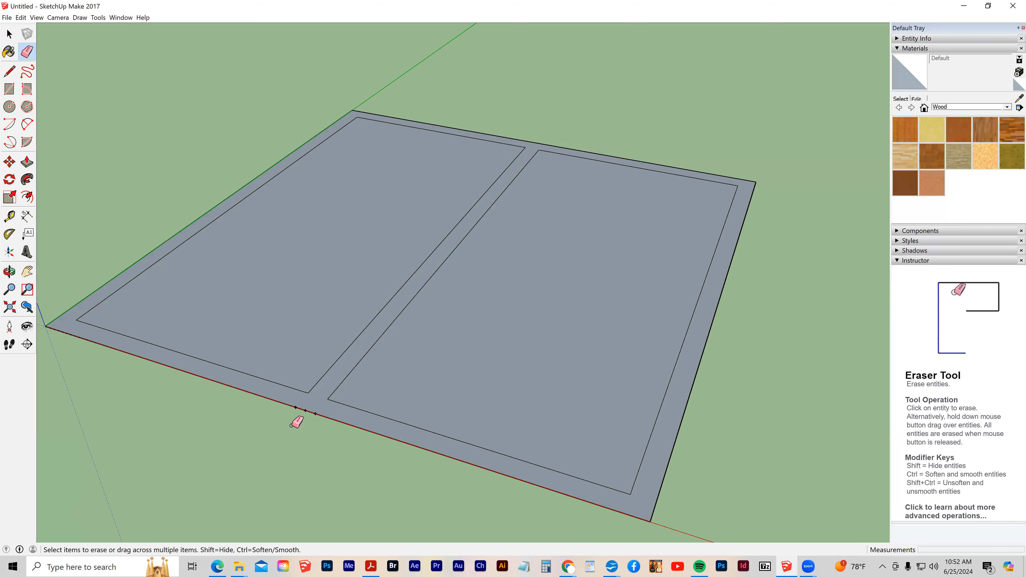
Push/pull the wall outline and partition strip up 10' to form the building's walls.
click(27, 162)
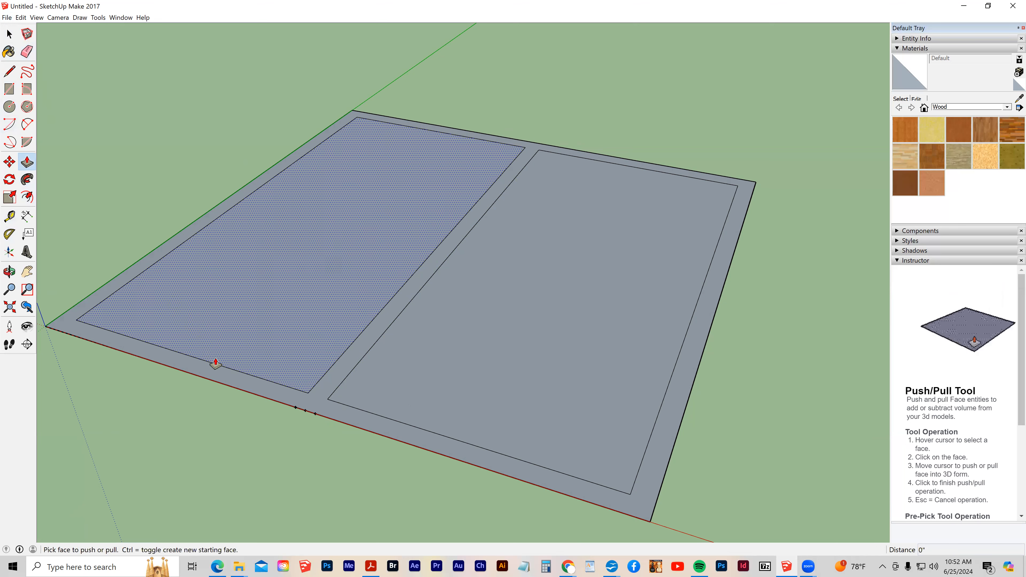
drag(218, 325, 215, 279)
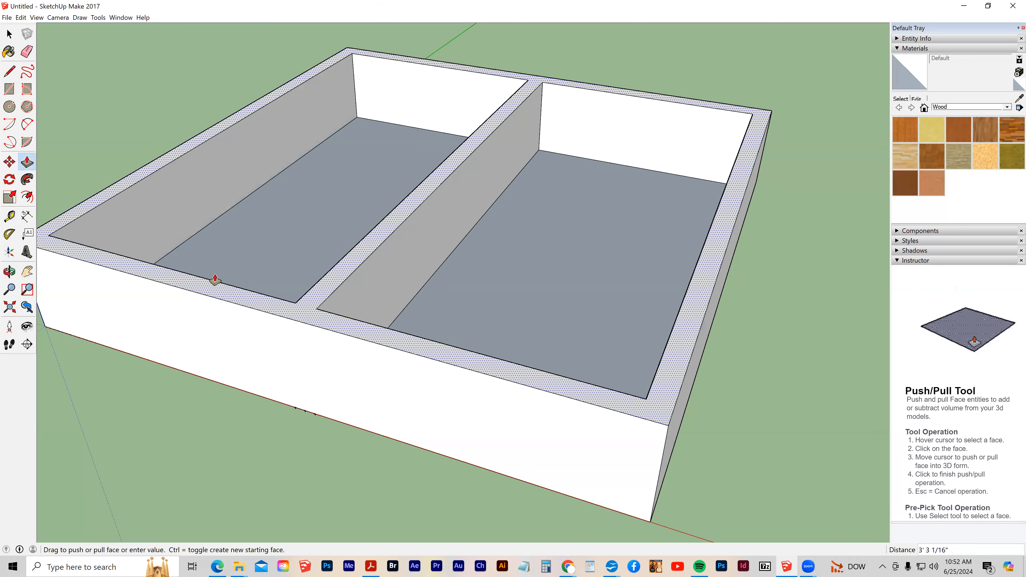
text(10')
key(Return)
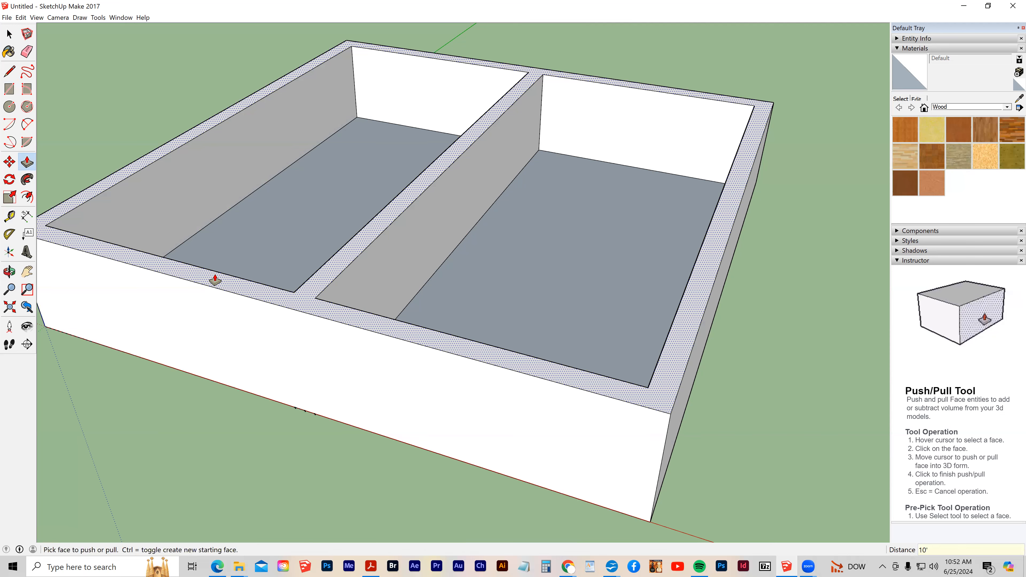
click(214, 279)
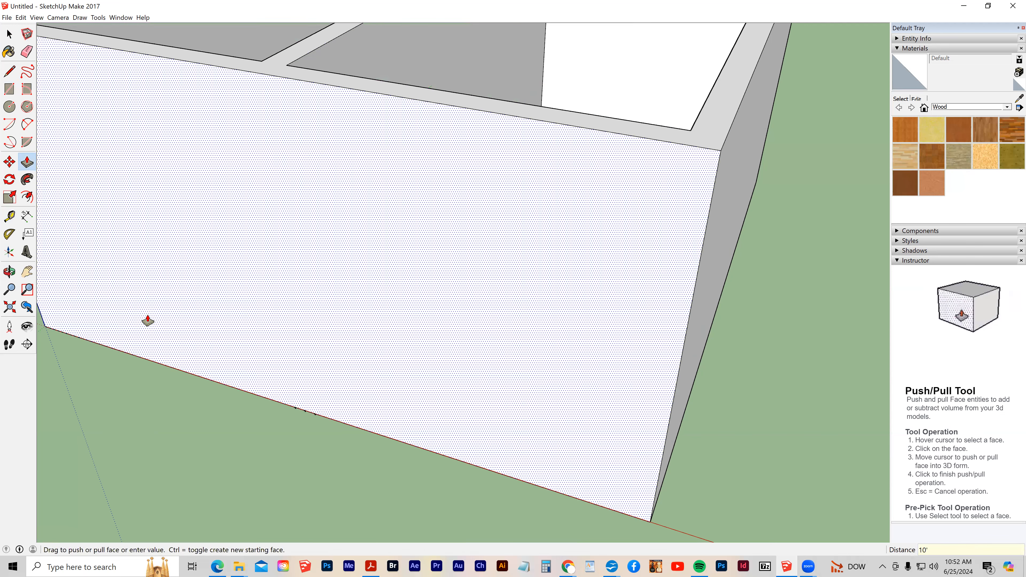
Place two vertical guides on the partition wall, one 4' from its far inner corner and another 3' beyond it.
middle_drag(291, 476, 94, 402)
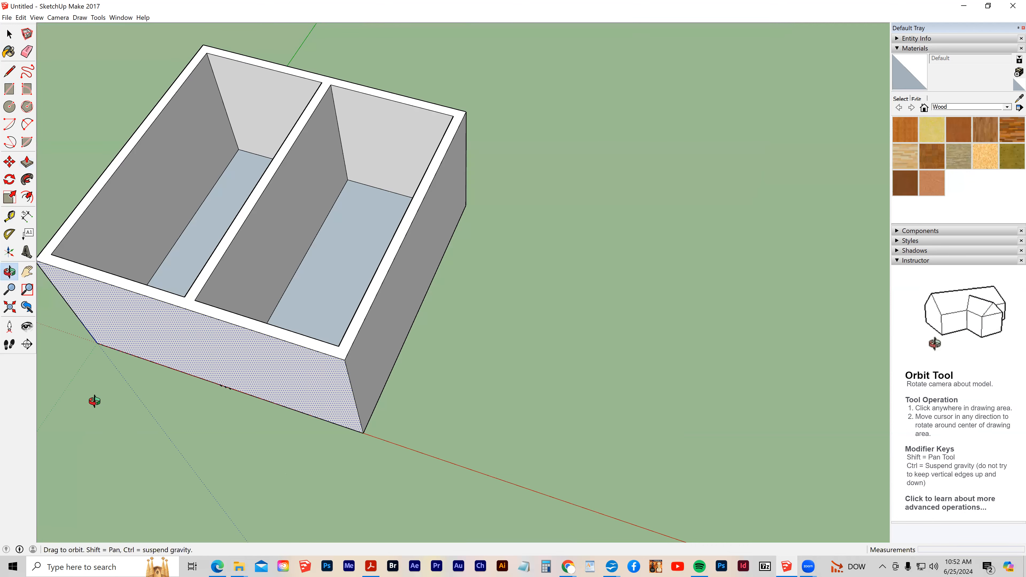
middle_drag(2, 301, 12, 273)
shift+middle_drag(190, 192, 2, 169)
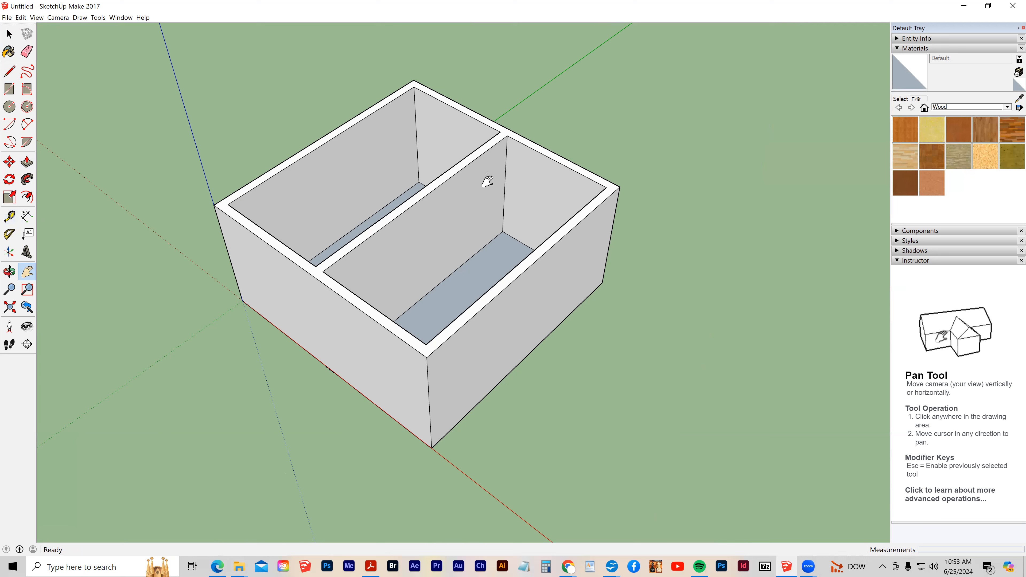
click(9, 217)
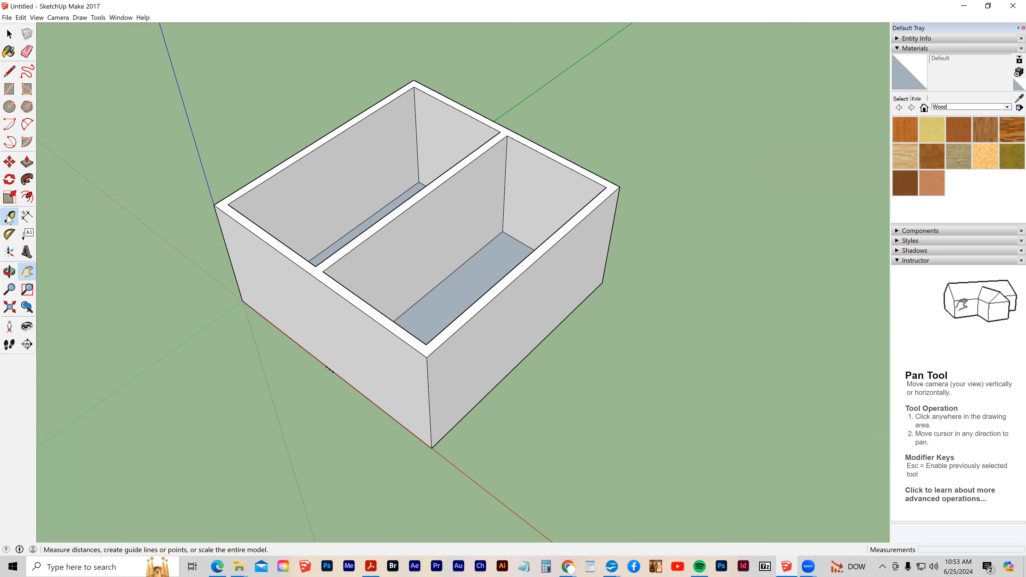
click(506, 168)
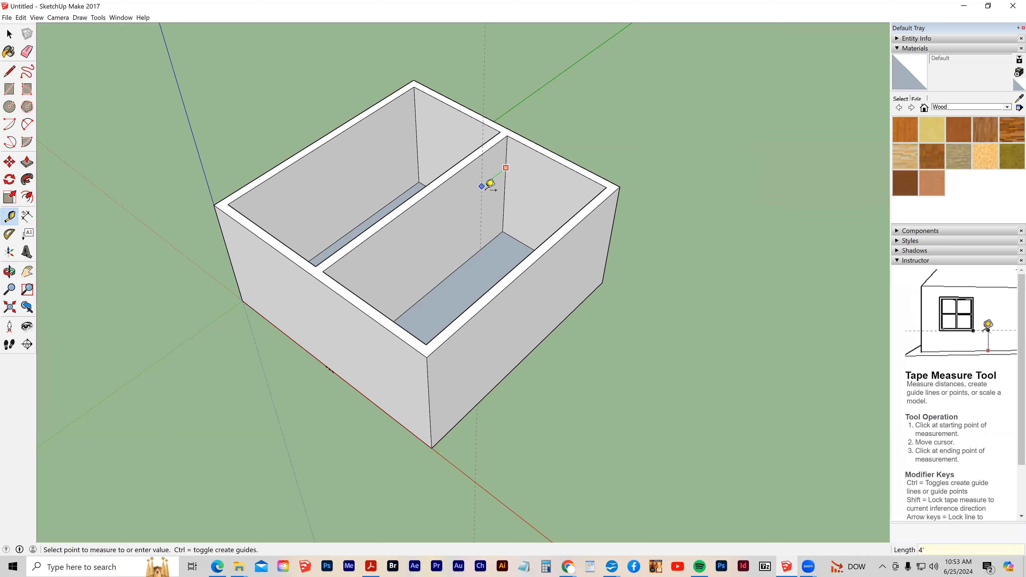
click(490, 183)
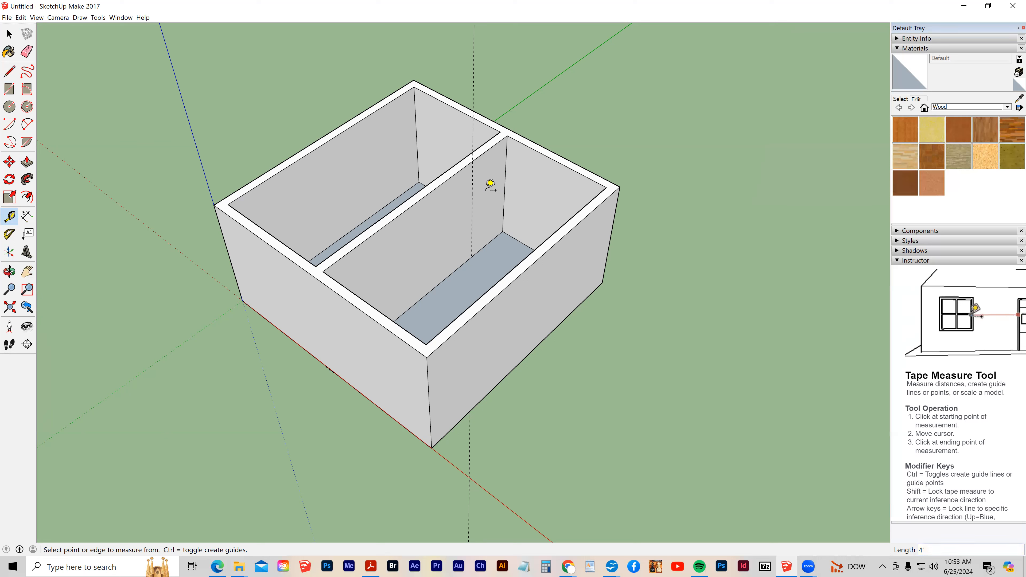
click(472, 203)
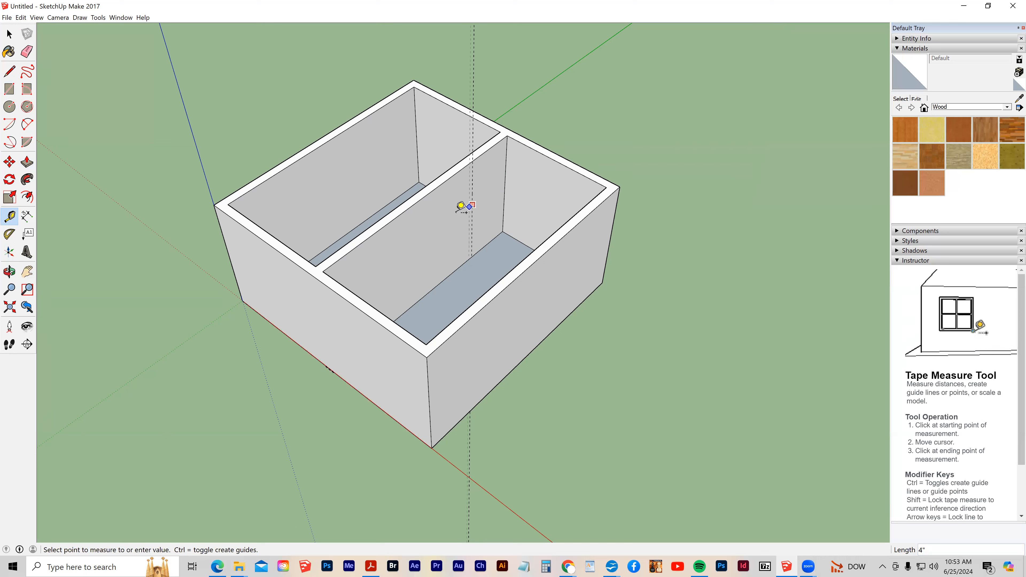
text(3')
key(Return)
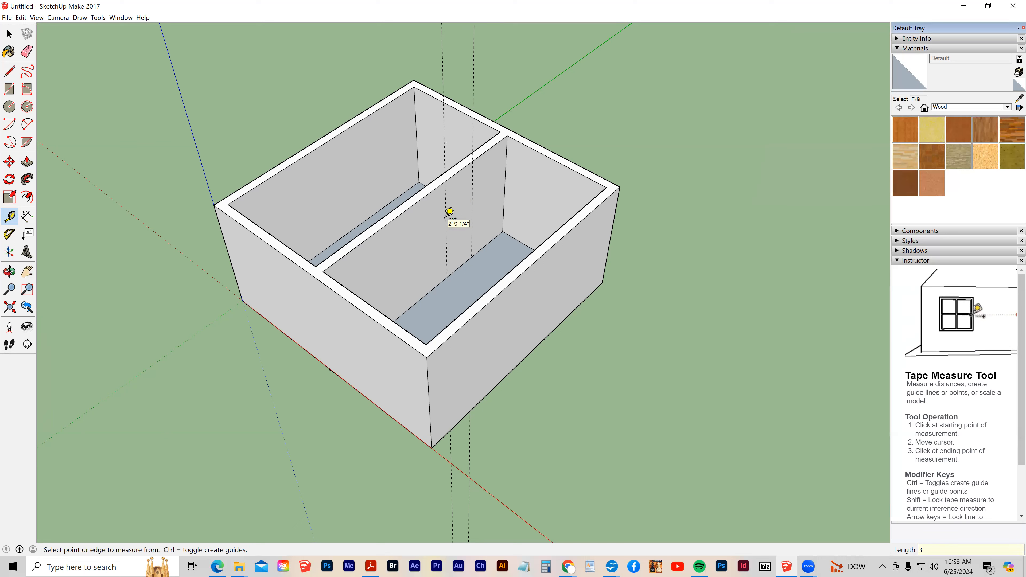
Place a horizontal guide on the partition wall 7' above the floor edge.
click(444, 285)
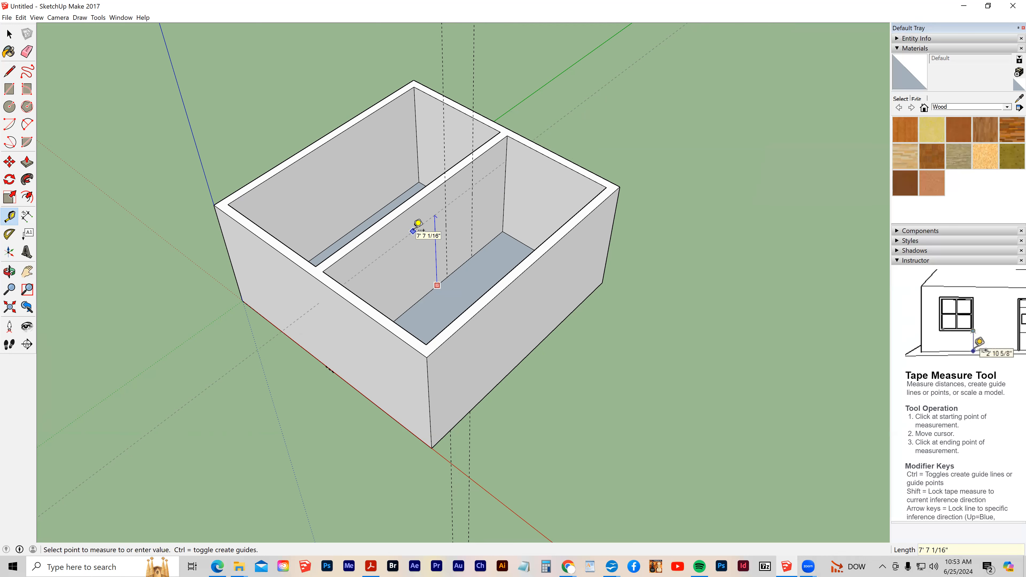
text(7')
key(Return)
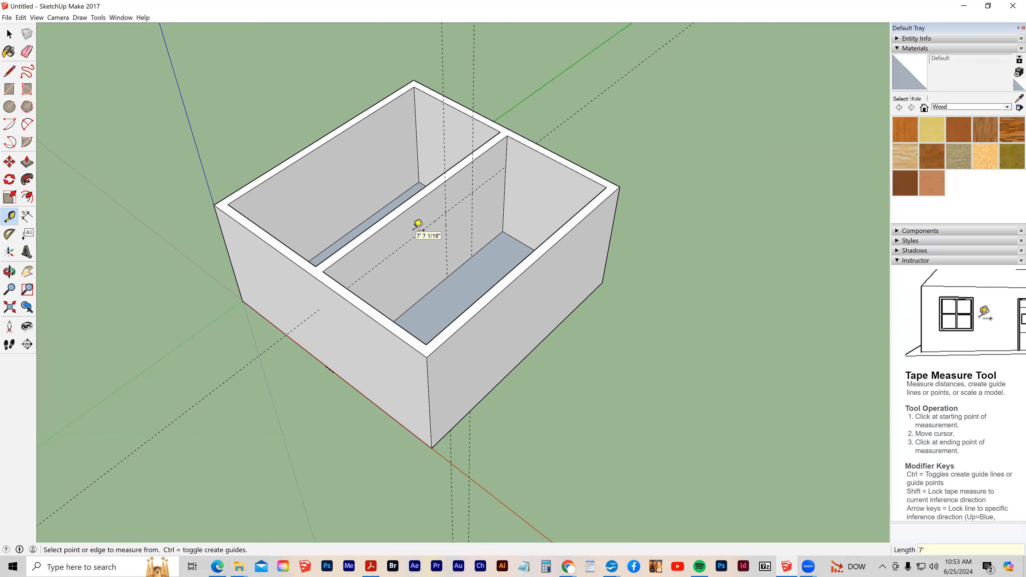
Draw a 3' by 7' door rectangle on the partition wall between the vertical guides, from the floor to the horizontal guide.
key(o)
drag(481, 248, 365, 242)
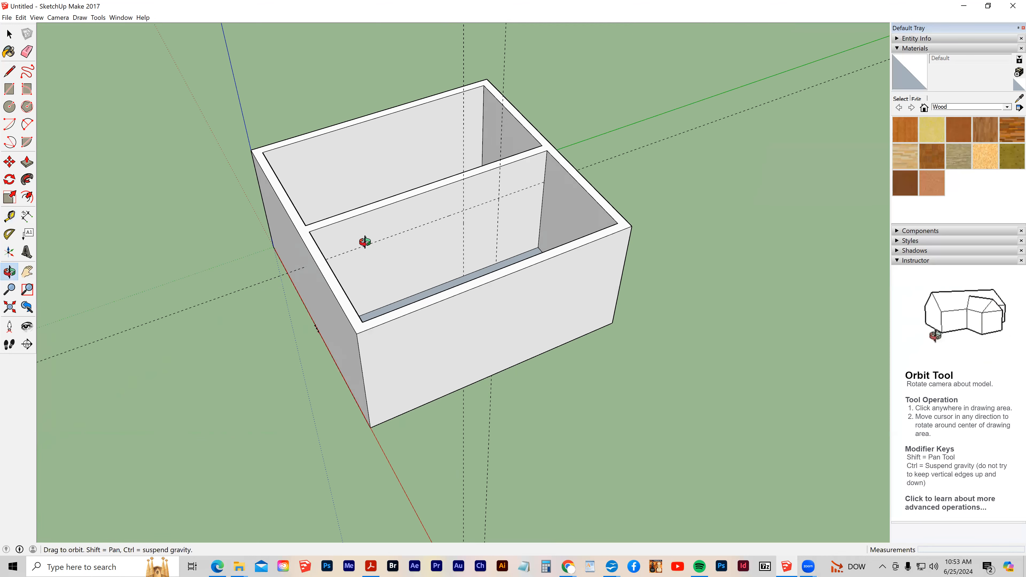
key(t)
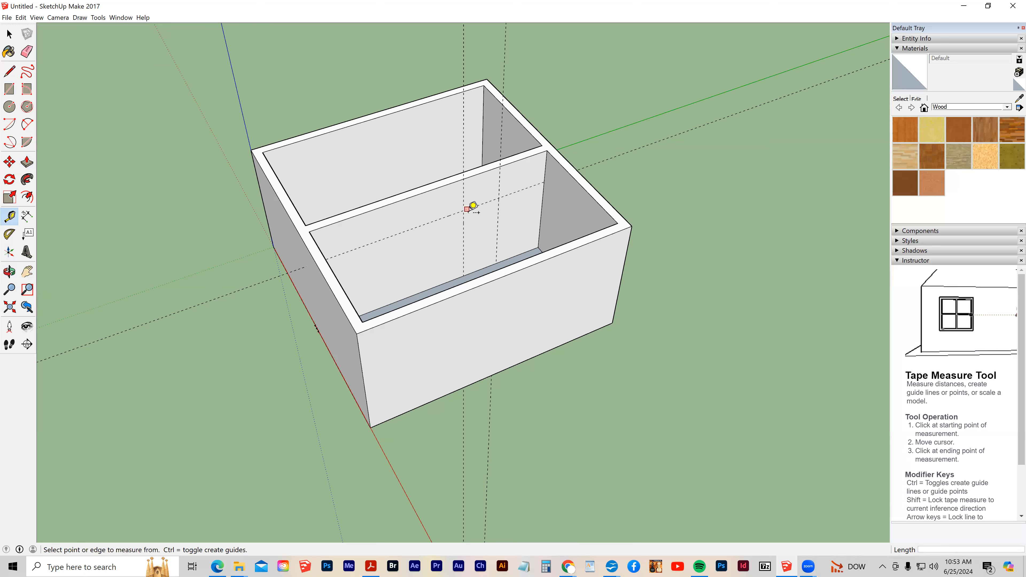
middle_drag(424, 259, 420, 284)
scroll(426, 279, up, 2)
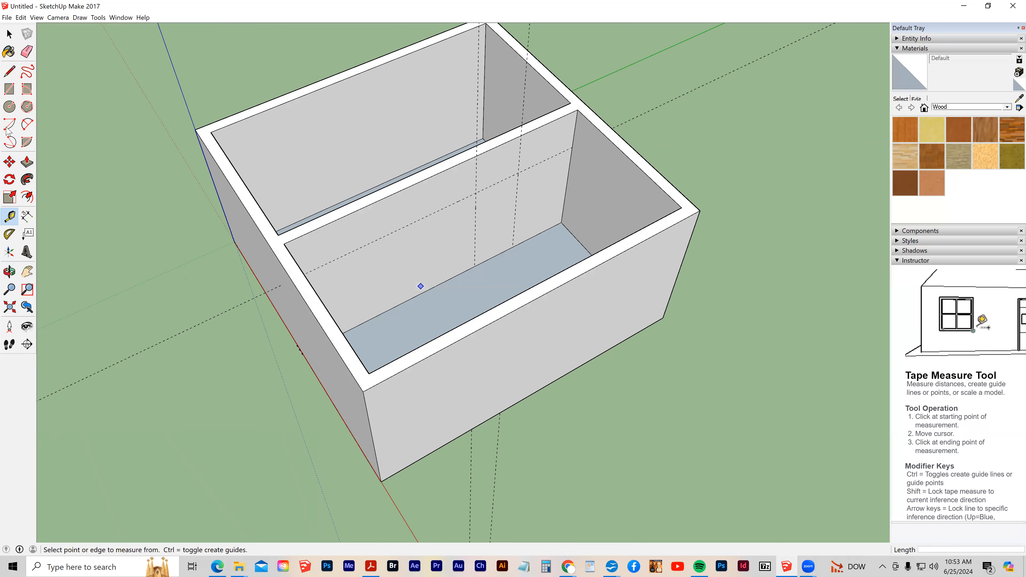
click(487, 262)
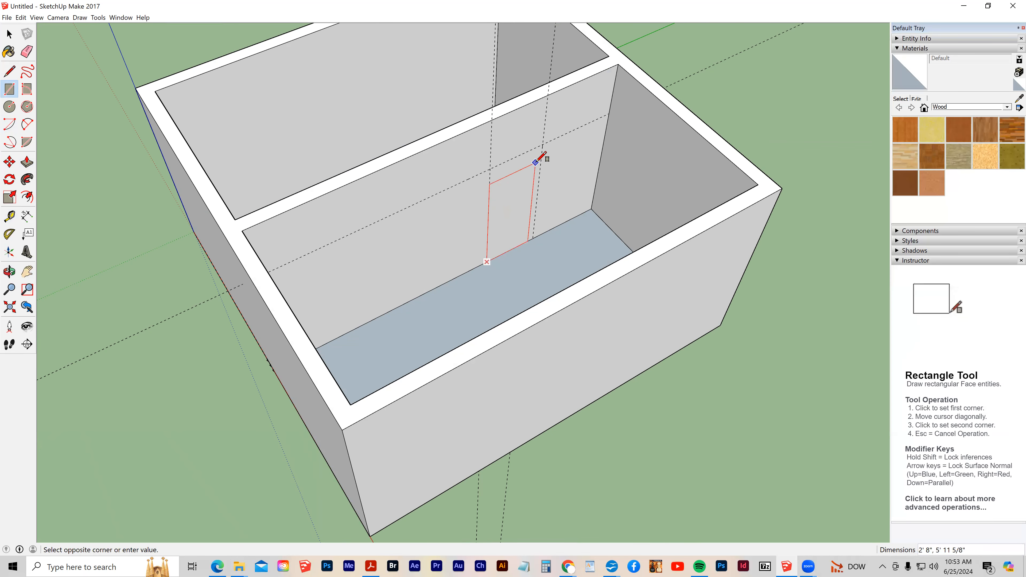
click(544, 143)
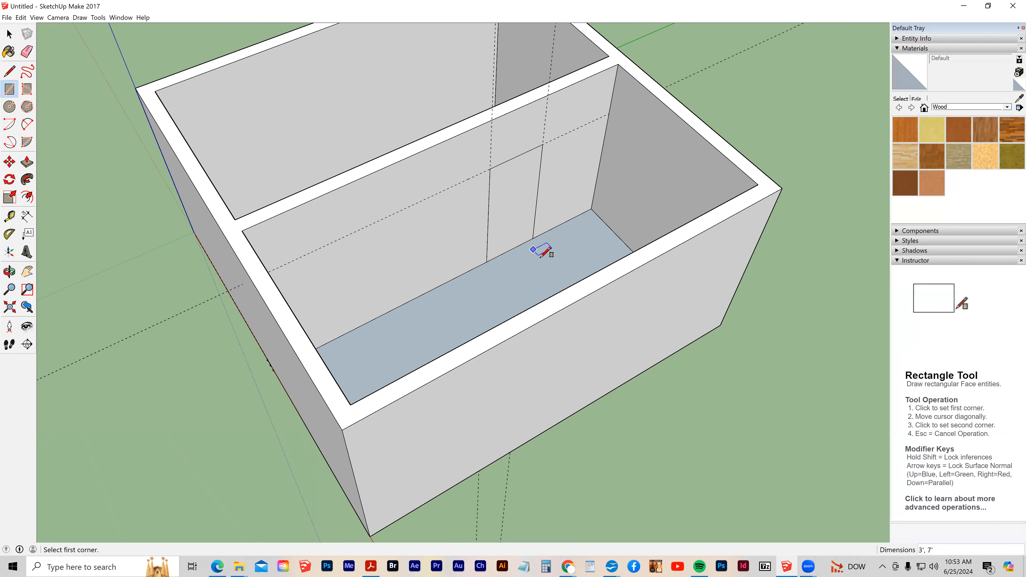
Push the door rectangle 8" through the partition wall to cut the doorway.
key(o)
drag(426, 267, 394, 262)
drag(505, 255, 511, 207)
key(r)
click(27, 163)
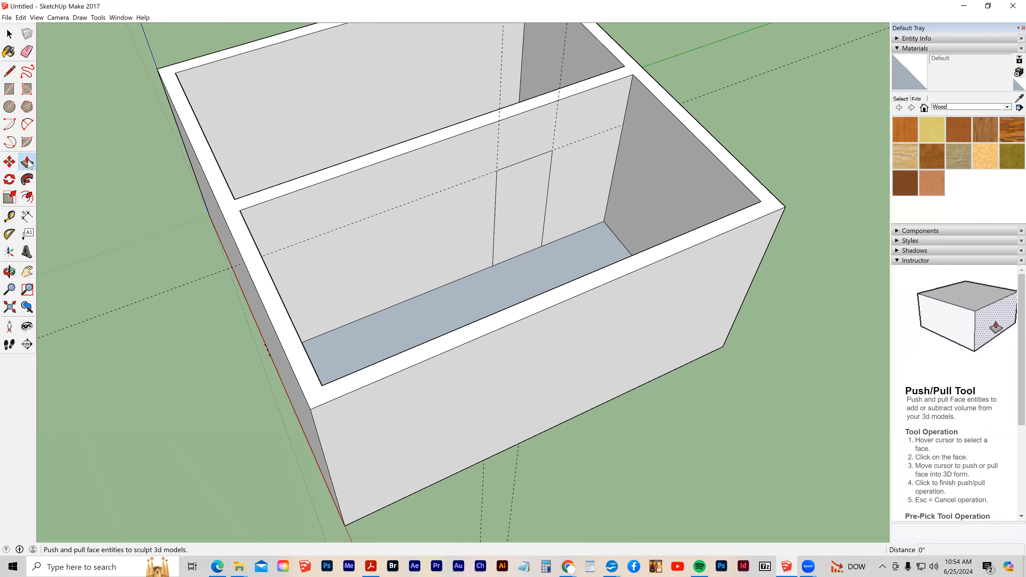
click(515, 245)
click(478, 198)
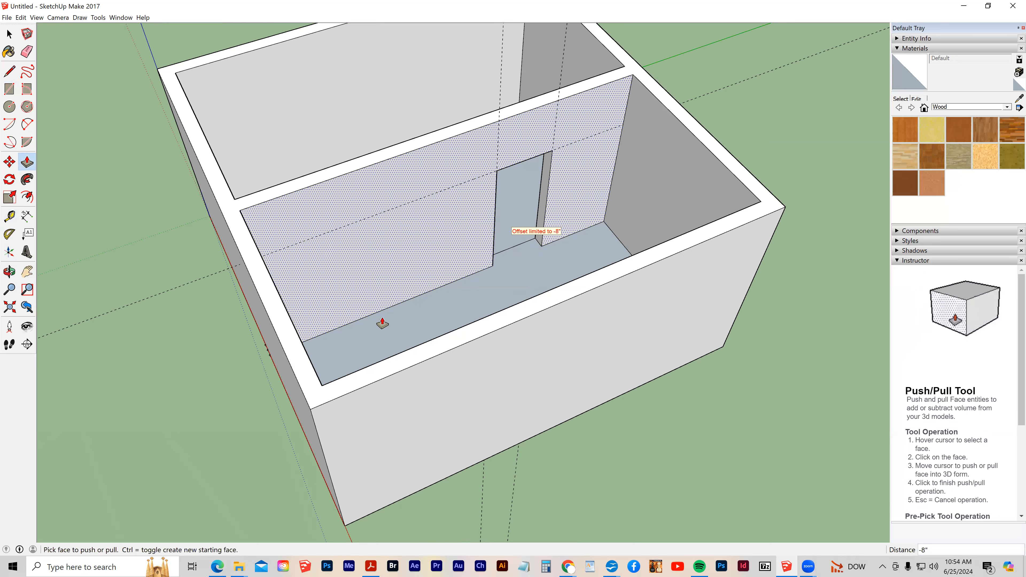
Examine the partition doorway and the walls from several angles around the building.
middle_drag(380, 319, 348, 229)
middle_drag(604, 234, 55, 283)
click(27, 270)
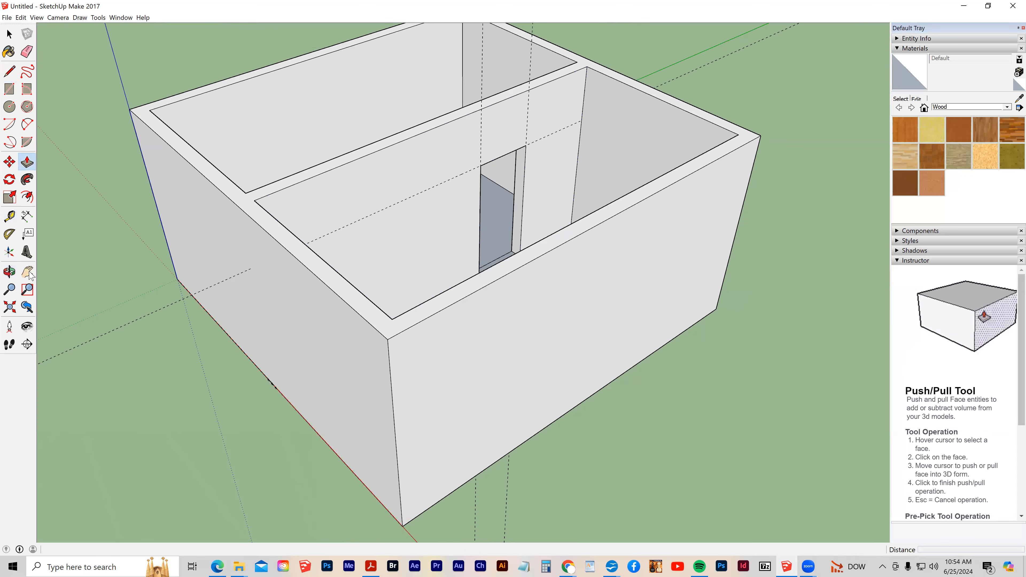
drag(428, 347, 455, 361)
middle_drag(428, 367, 344, 344)
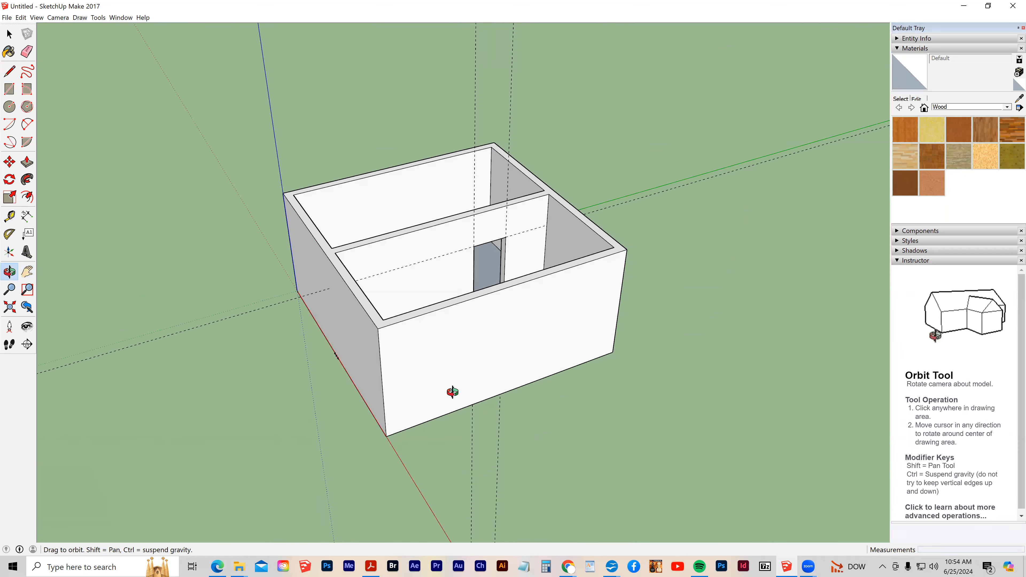
middle_drag(453, 393, 452, 392)
key(h)
drag(424, 394, 388, 384)
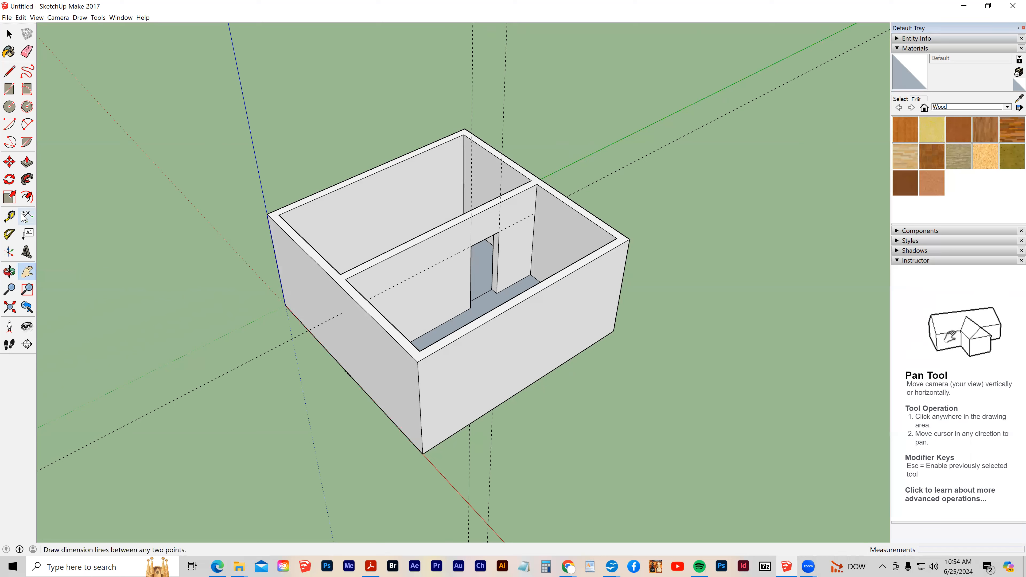
Measure up the exterior wall parallel to the partition, from its bottom edge to the top.
click(9, 216)
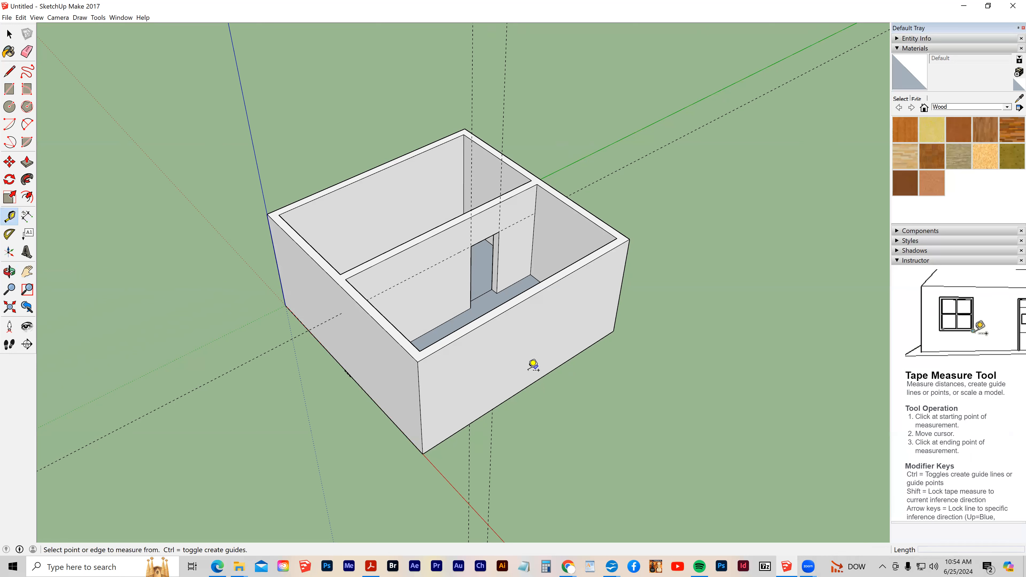
click(553, 370)
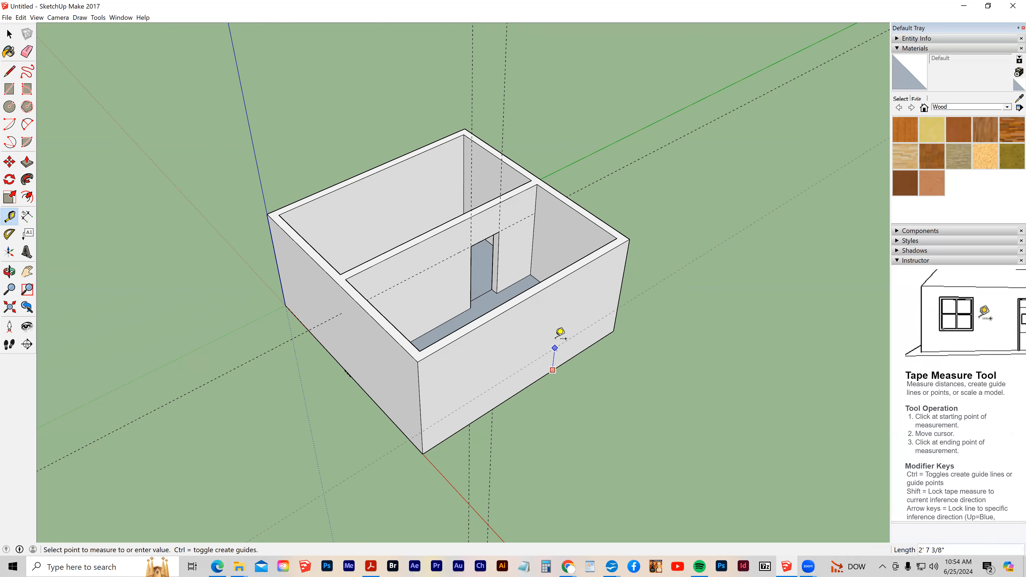
click(557, 317)
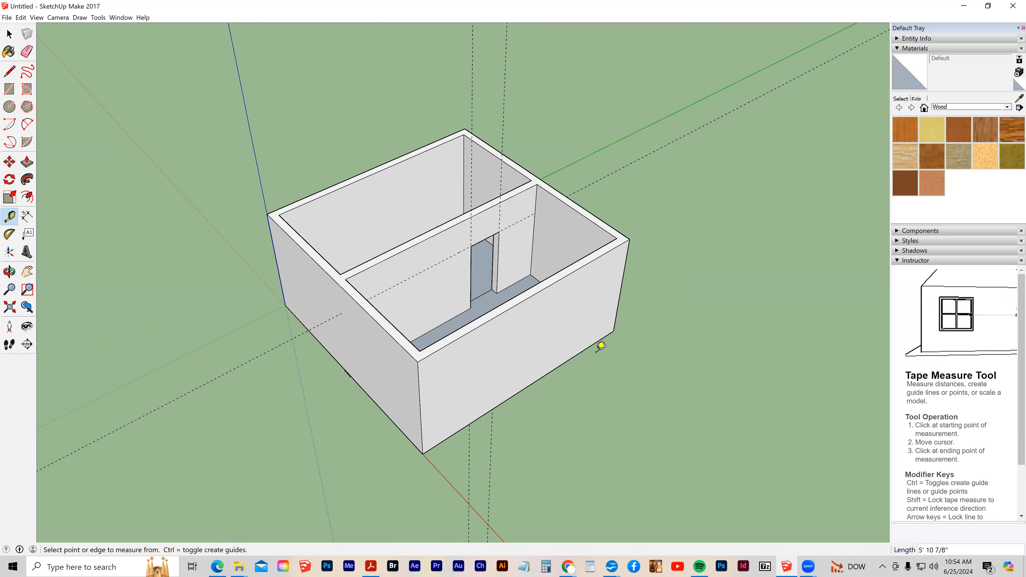
click(593, 344)
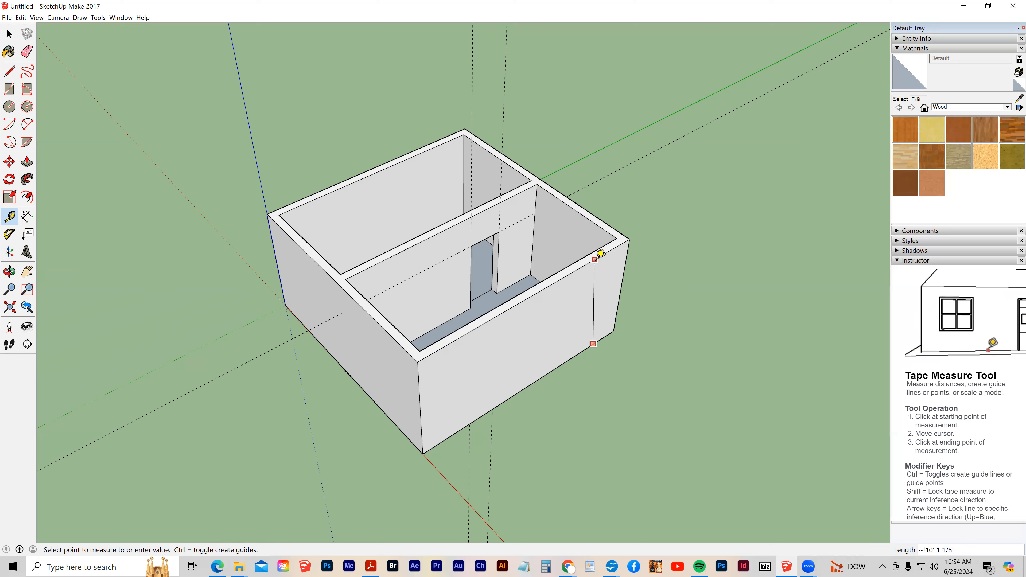
click(602, 254)
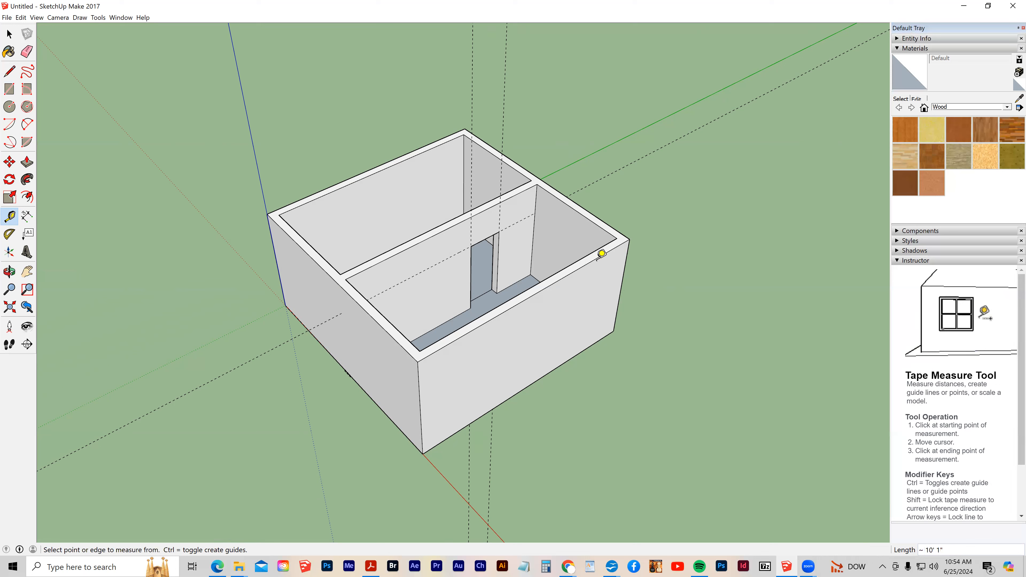
Measure the length of the exterior wall parallel to the partition, starting from the midpoint of its far vertical edge.
click(621, 287)
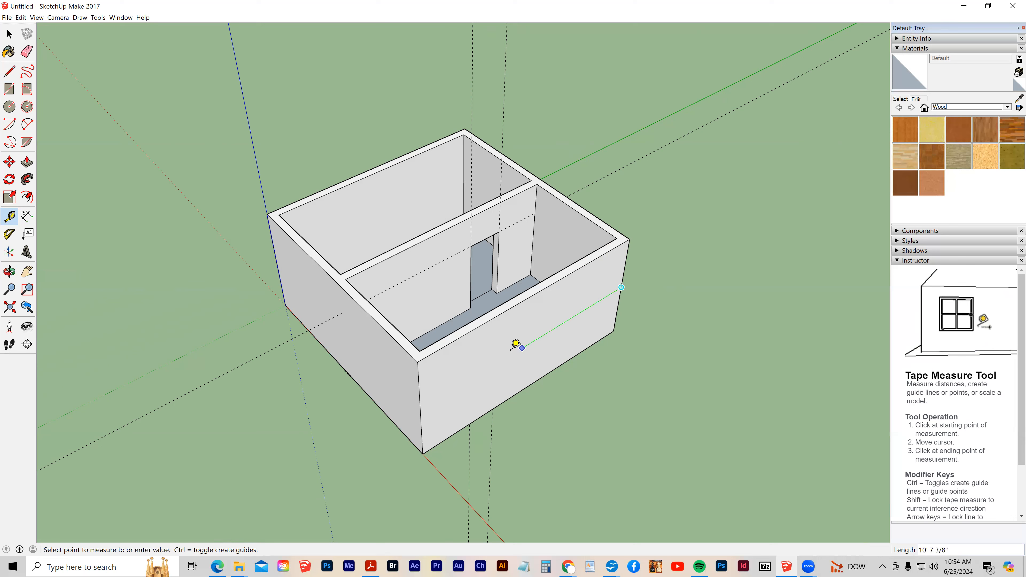
click(424, 405)
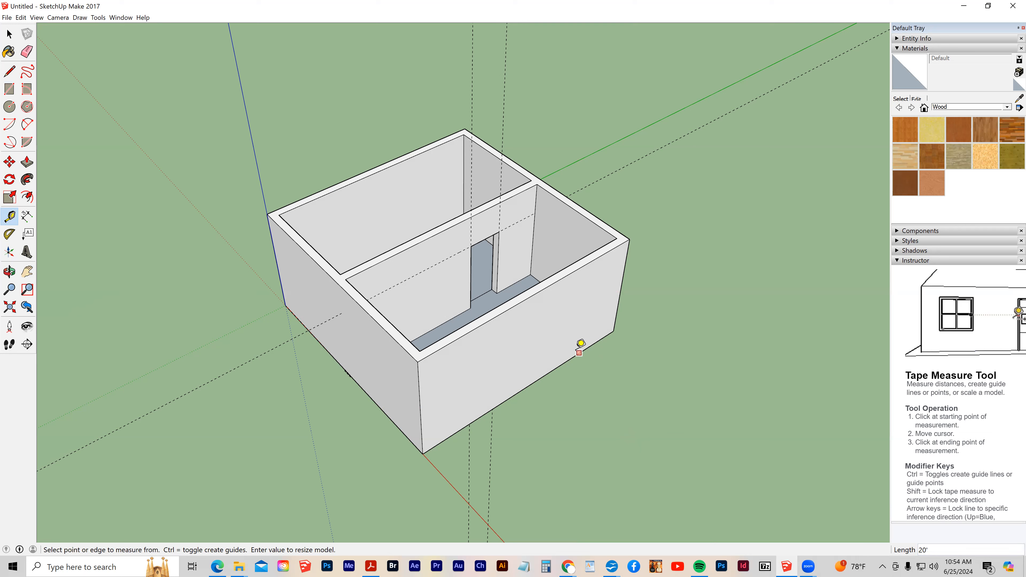
click(623, 286)
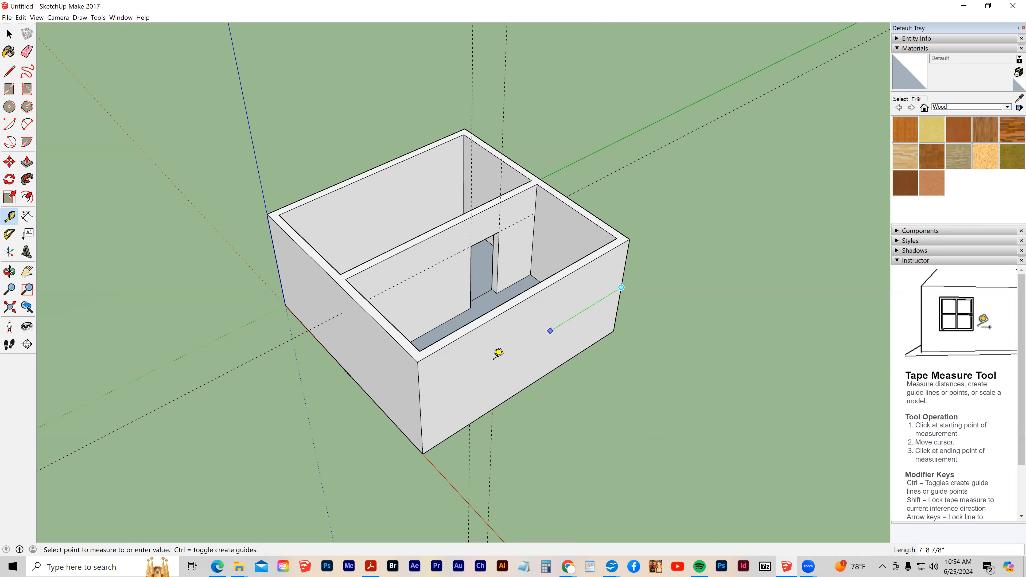
click(447, 389)
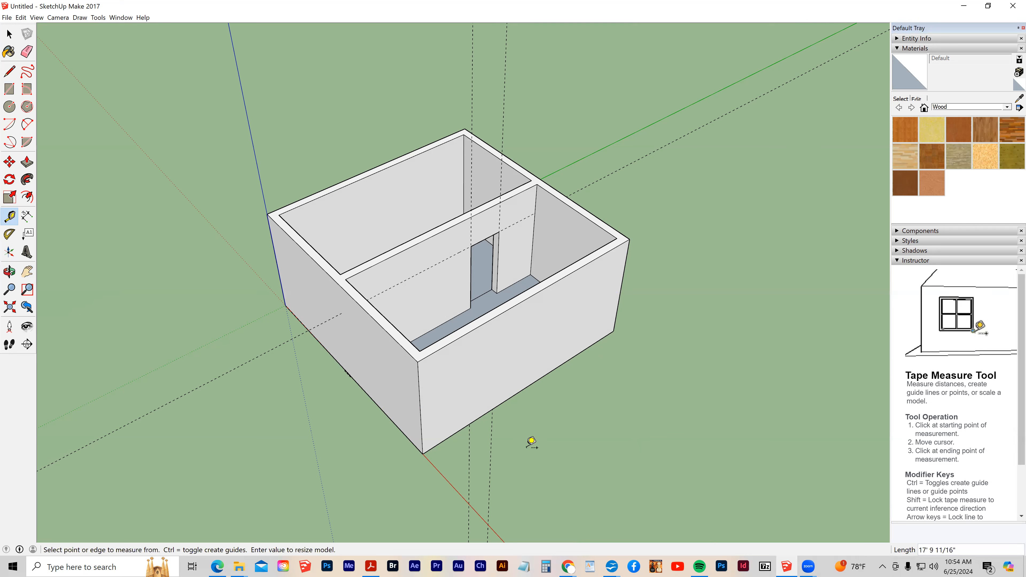
click(544, 375)
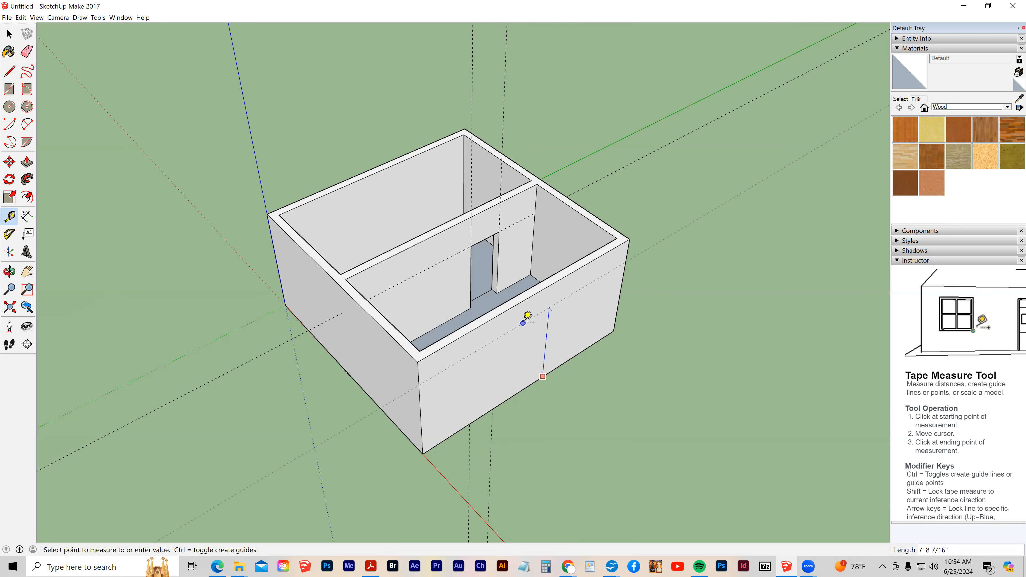
key(Escape)
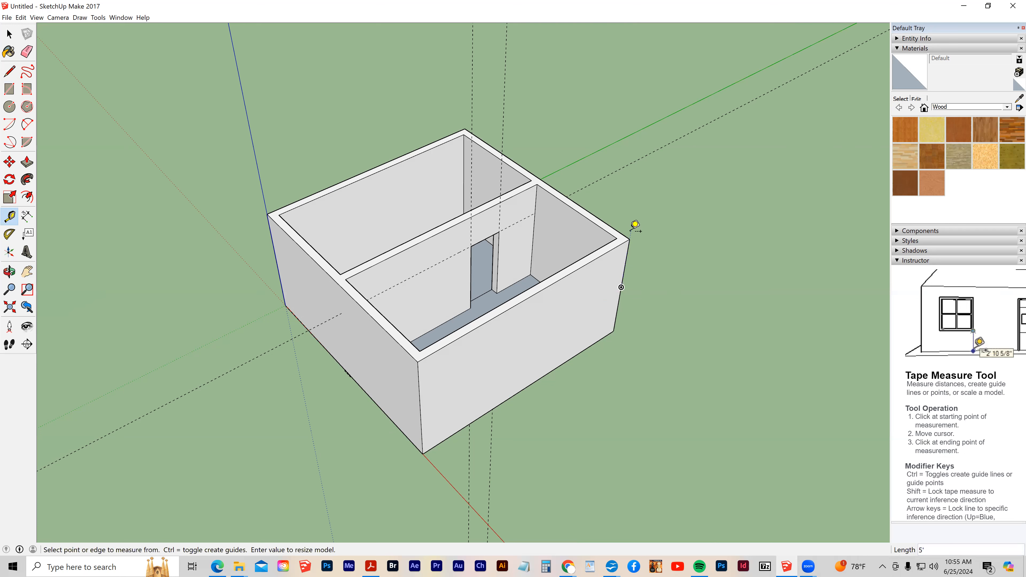
Place a vertical guide rising from the exterior wall's far top corner to a point above it.
click(629, 239)
click(643, 165)
middle_drag(659, 211, 677, 135)
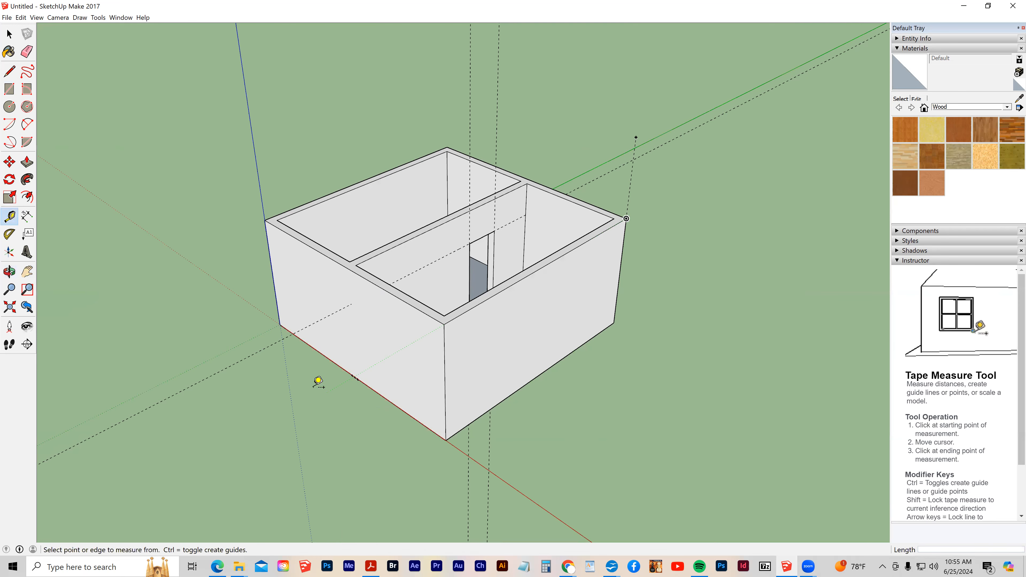
Hide all guides in the model and turn their display back on.
scroll(319, 384, down, 1)
scroll(415, 388, up, 4)
mouse_move(415, 388)
middle_down()
mouse_move(452, 359)
mouse_move(462, 253)
mouse_move(366, 408)
mouse_move(431, 386)
middle_up()
scroll(433, 385, down, 4)
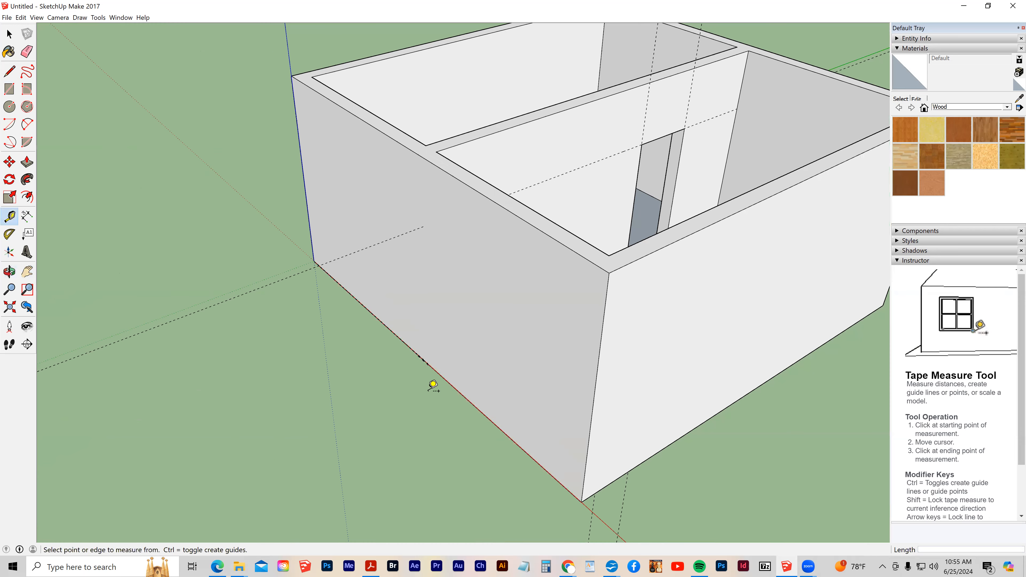
scroll(433, 385, down, 5)
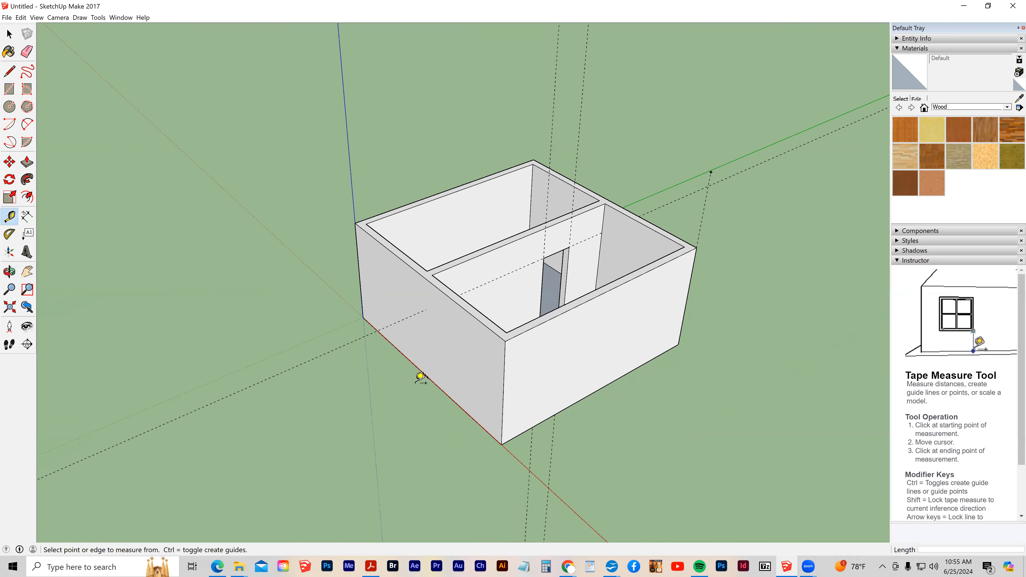
click(31, 276)
drag(348, 341, 270, 314)
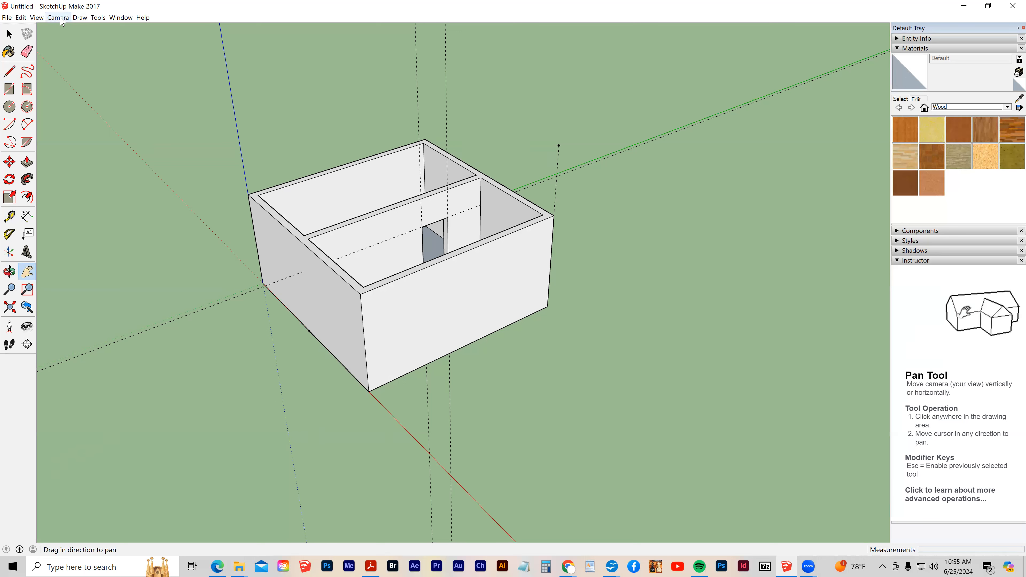
click(38, 18)
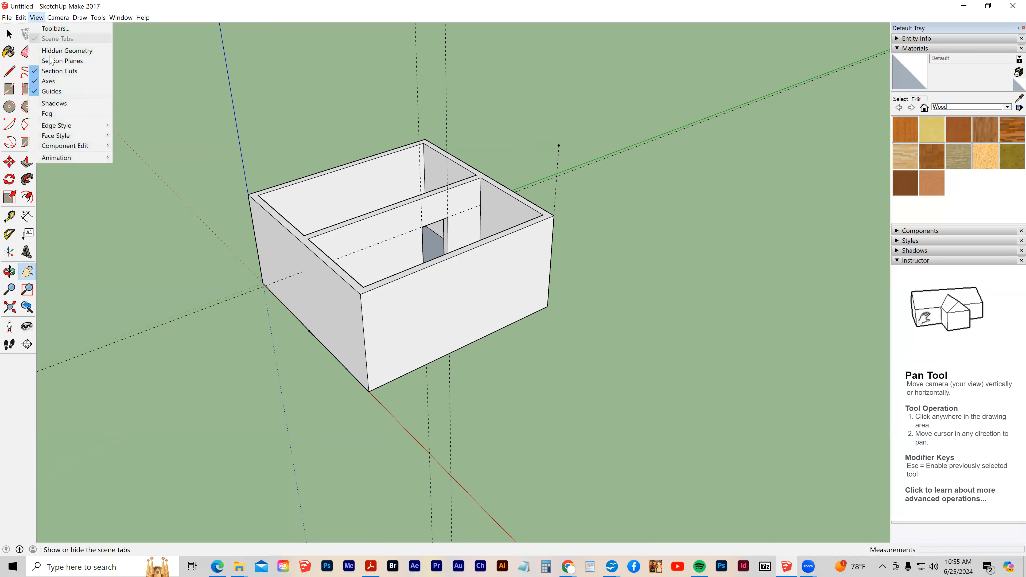
click(60, 94)
click(40, 20)
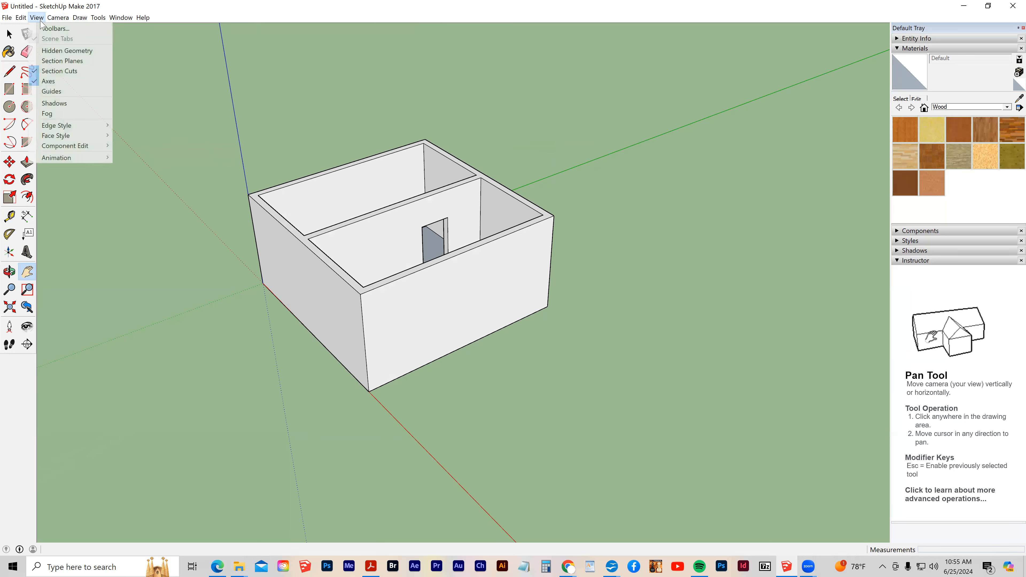
click(53, 92)
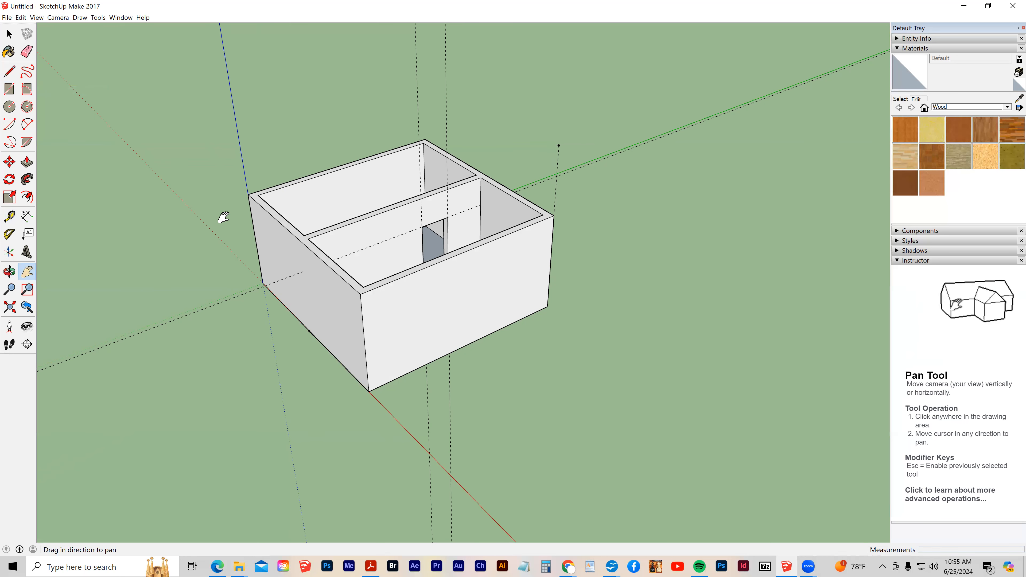
Try erasing the two vertical doorway guides above the building and undo the erasure.
click(26, 52)
drag(418, 114, 465, 105)
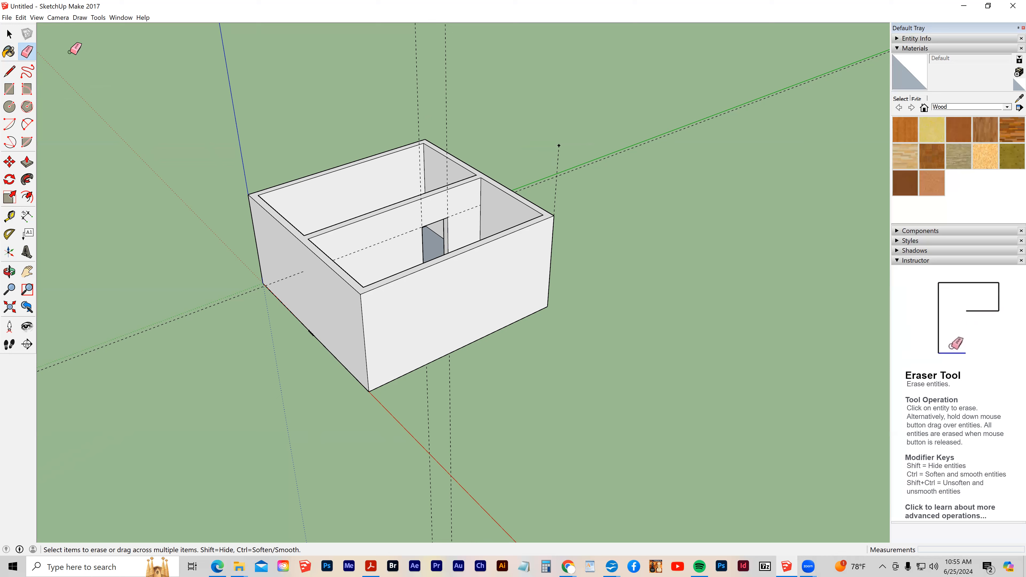
click(20, 17)
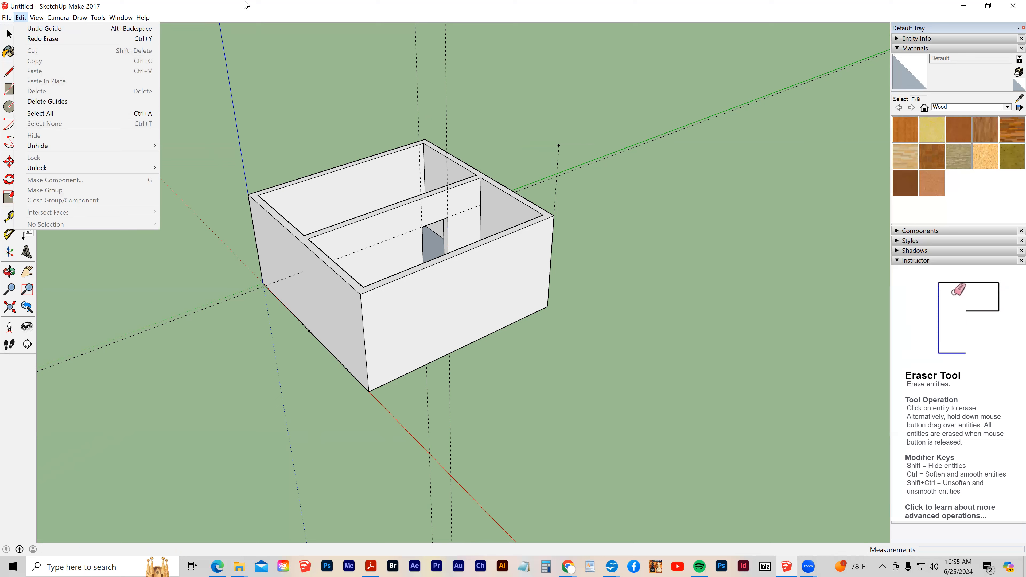
key(Escape)
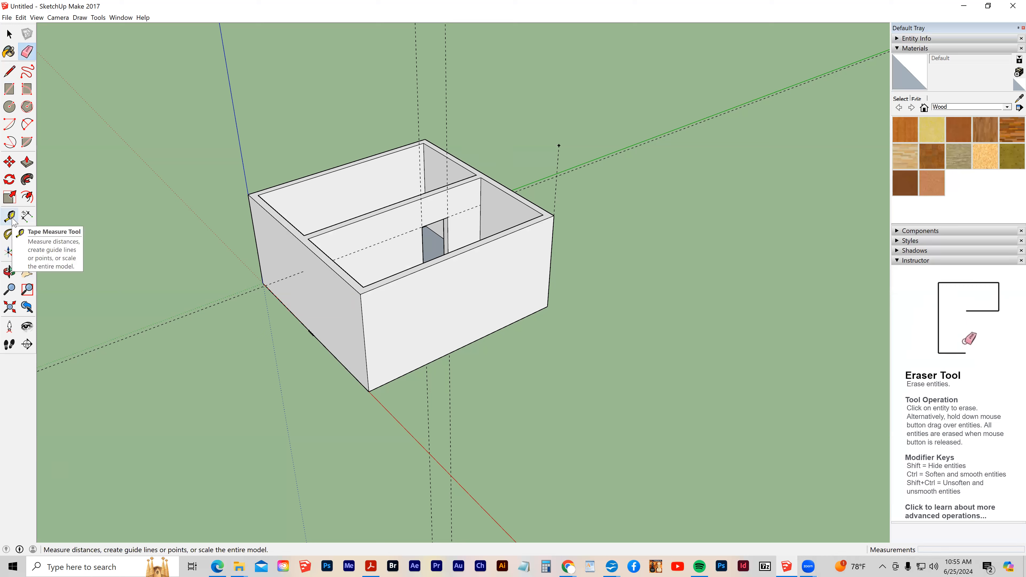
Create an angled guide with the Protractor, centred on the building's nearest bottom corner, with an angle of 20 degrees.
click(10, 237)
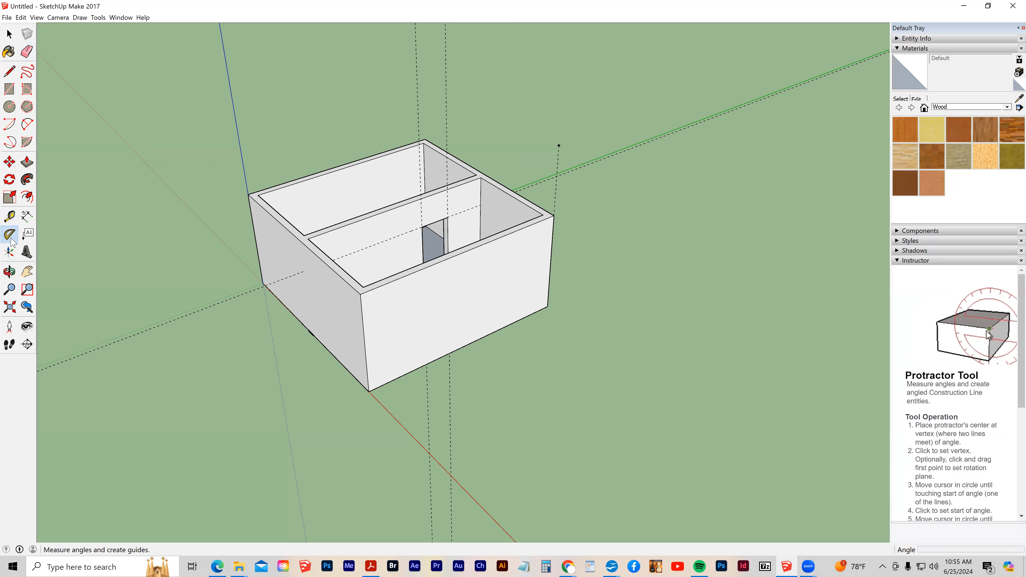
click(372, 397)
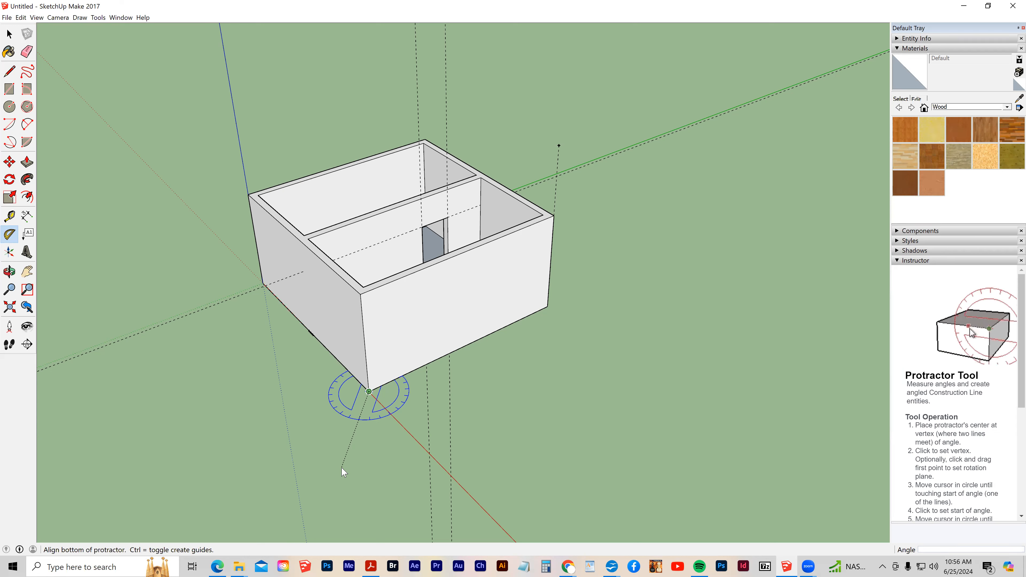
text(20)
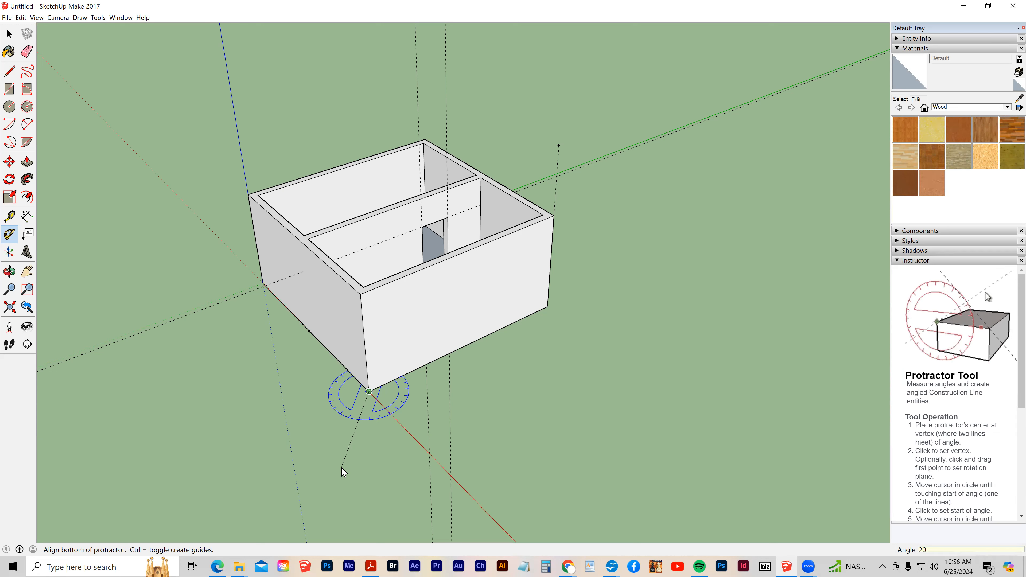
key(Return)
Examine the angled guide at the building's bottom corner from several viewpoints.
key(o)
drag(357, 479, 140, 301)
drag(375, 337, 466, 424)
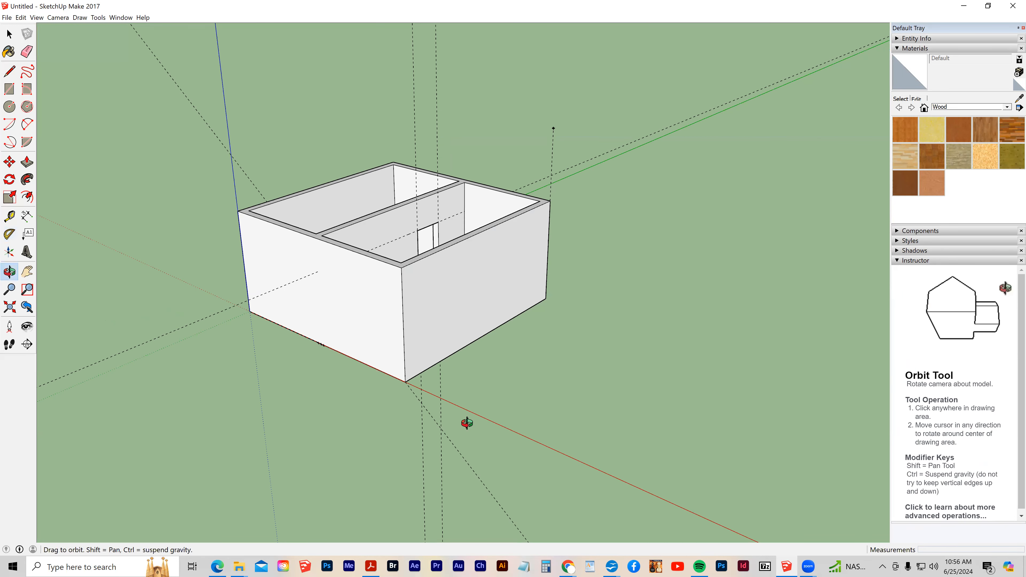
middle_drag(450, 447, 445, 458)
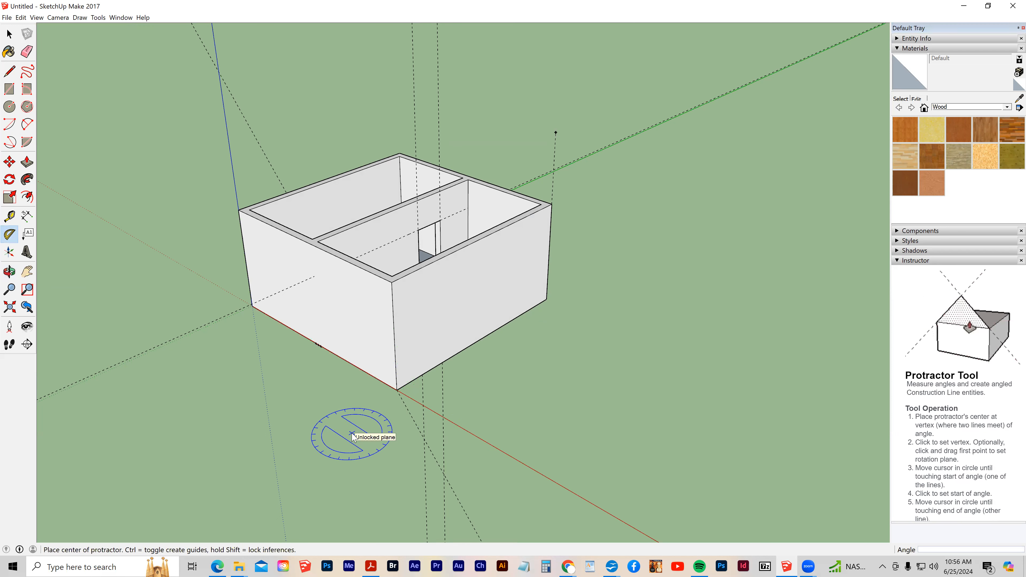
middle_drag(353, 437, 303, 425)
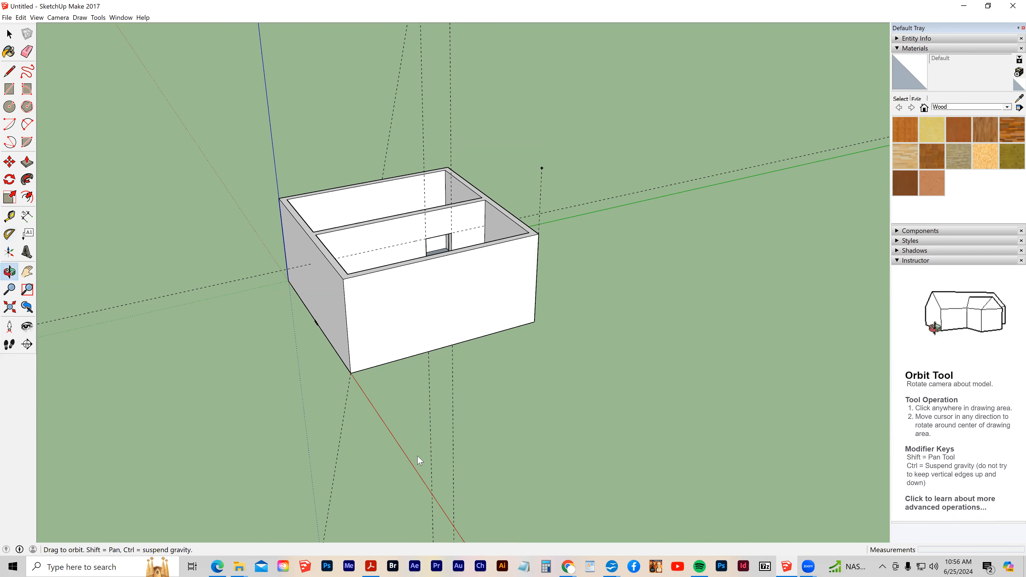
middle_drag(419, 461, 259, 293)
middle_drag(268, 390, 149, 339)
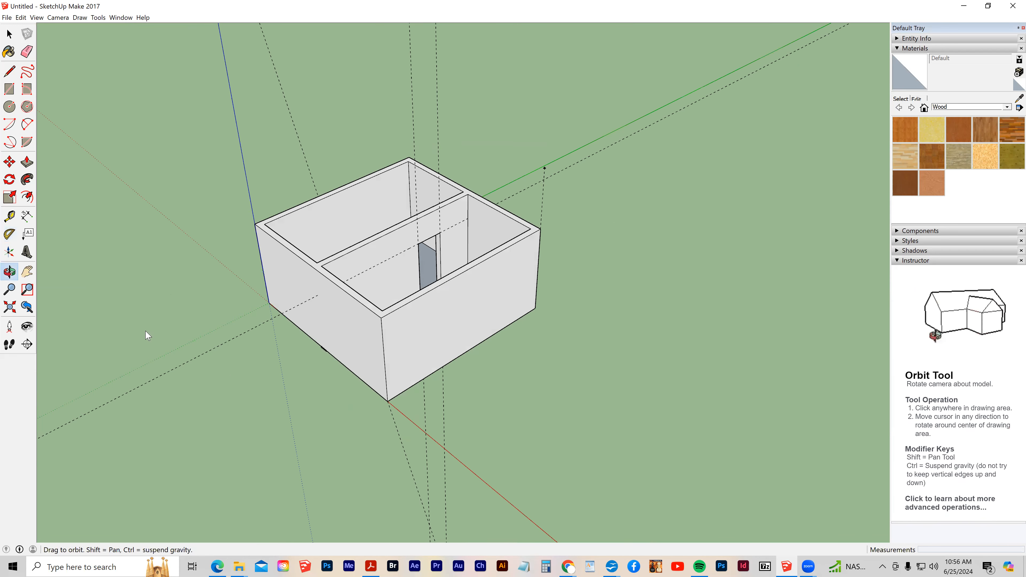